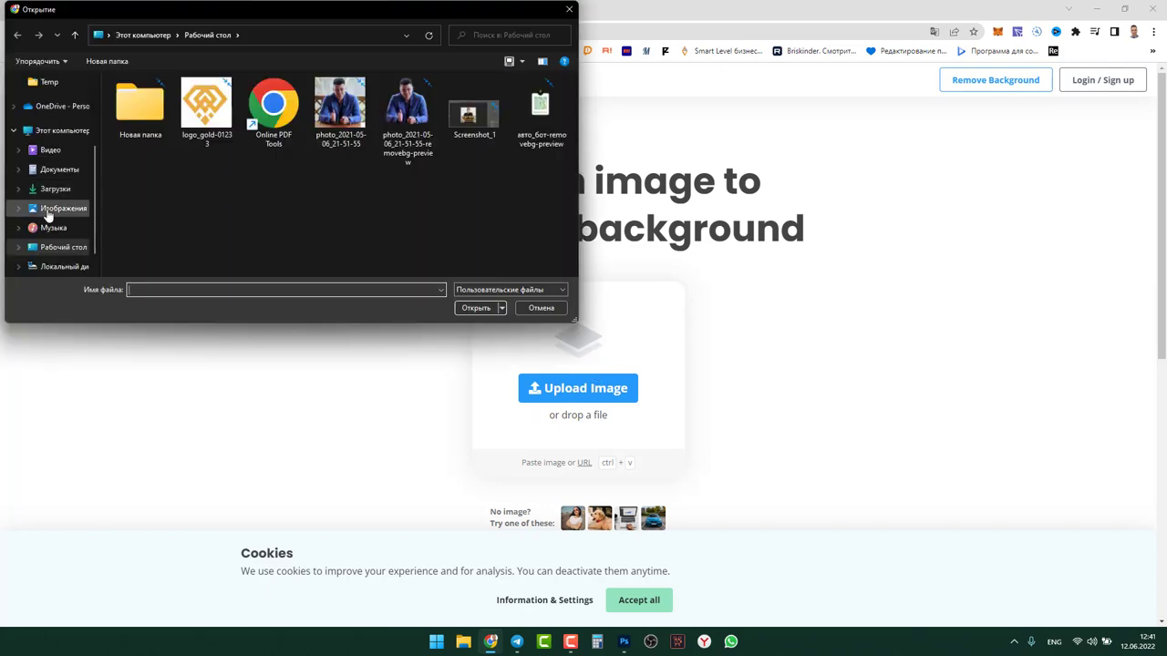
Upload the photo IMG_20210921_163239 from the Изображения folder for background removal
left_click(53, 208)
scroll(173, 191, "down", 10)
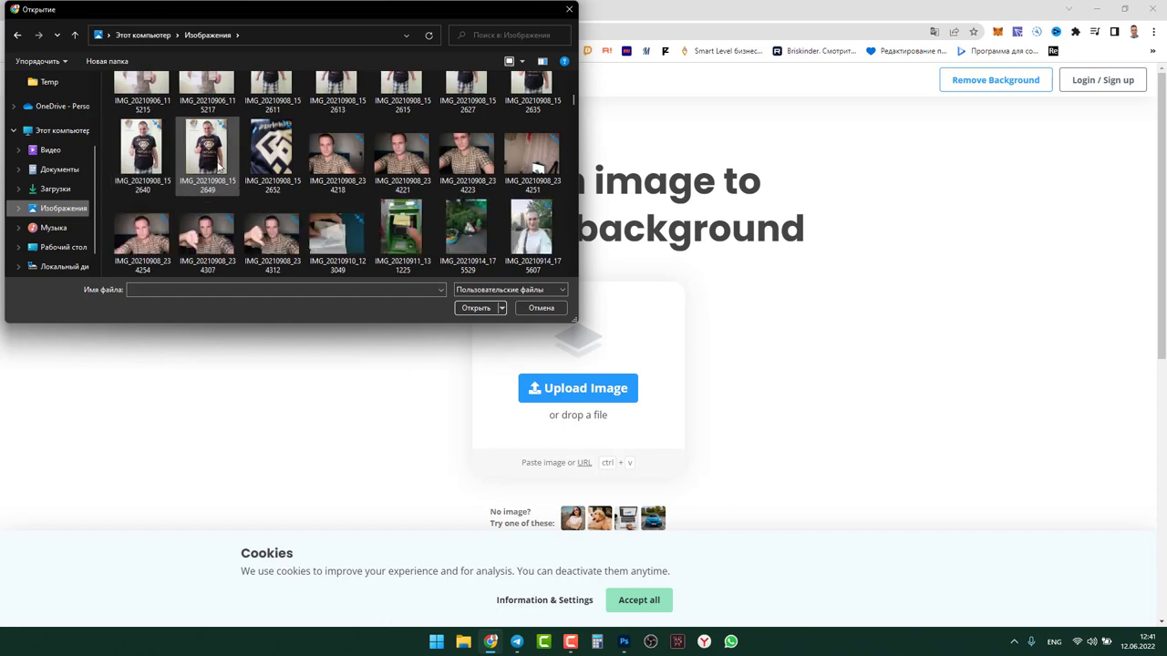
scroll(209, 170, "down", 8)
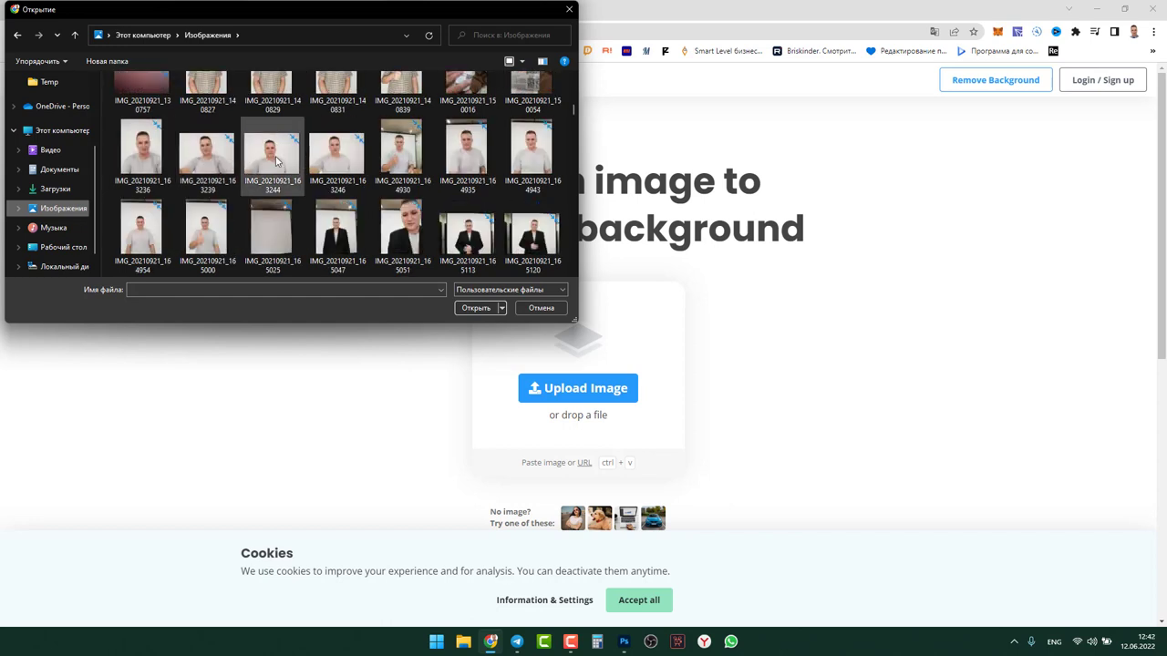
left_click(202, 160)
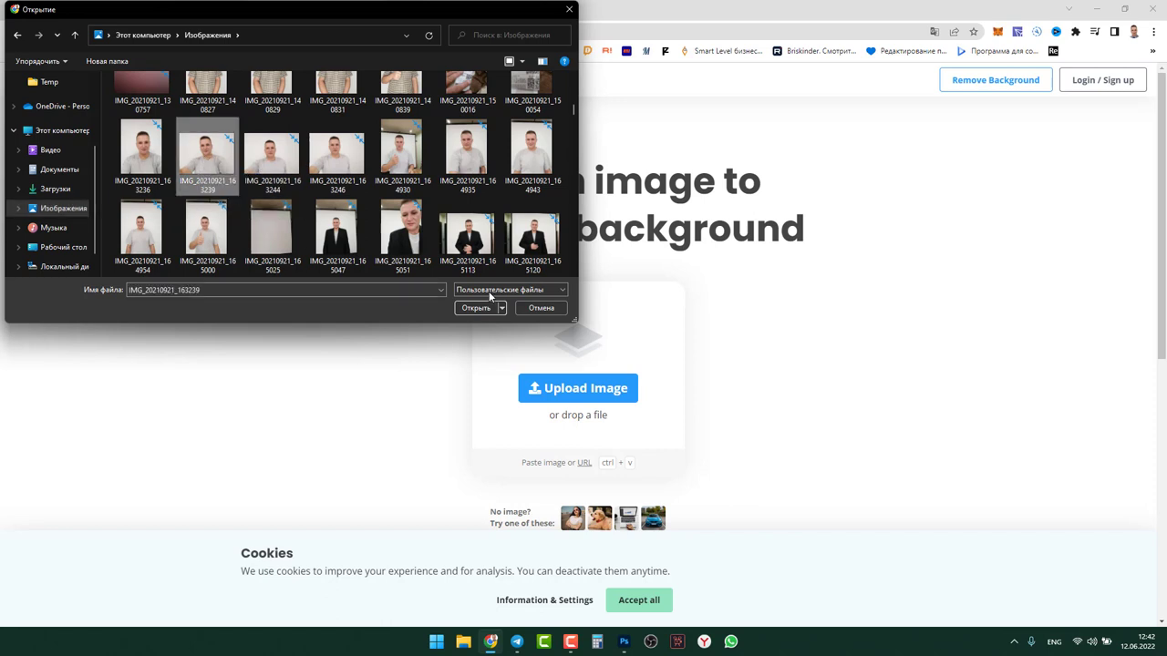
left_click(473, 308)
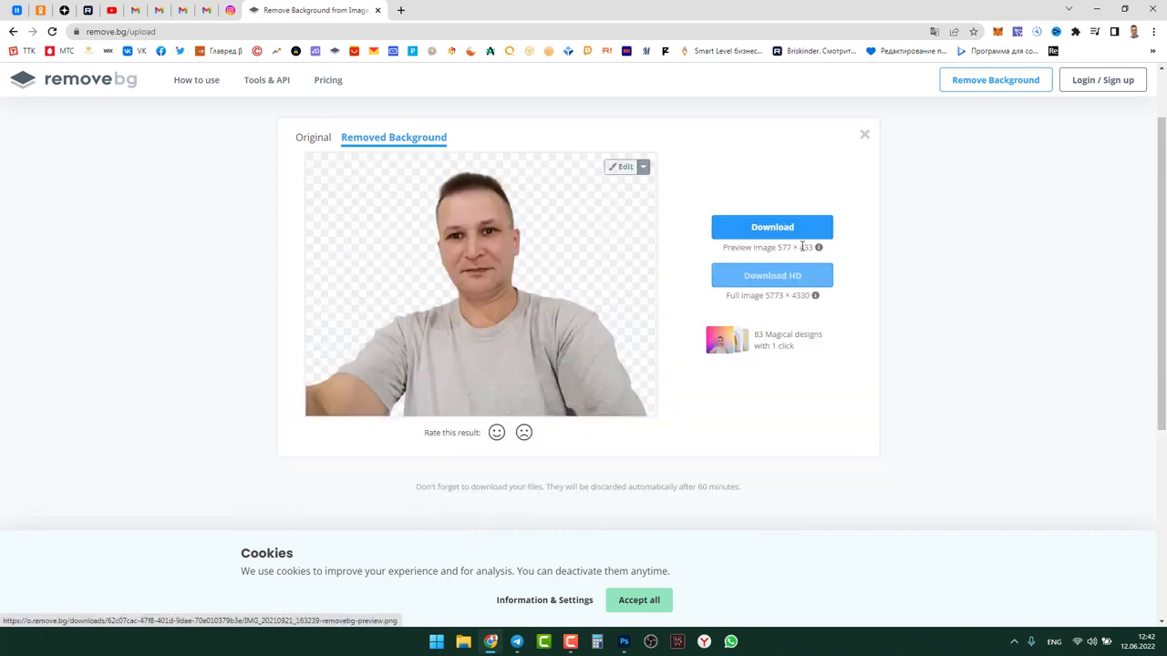
Download the preview-size cutout as a PNG into the Загрузки folder and close the background remover page
left_click(767, 227)
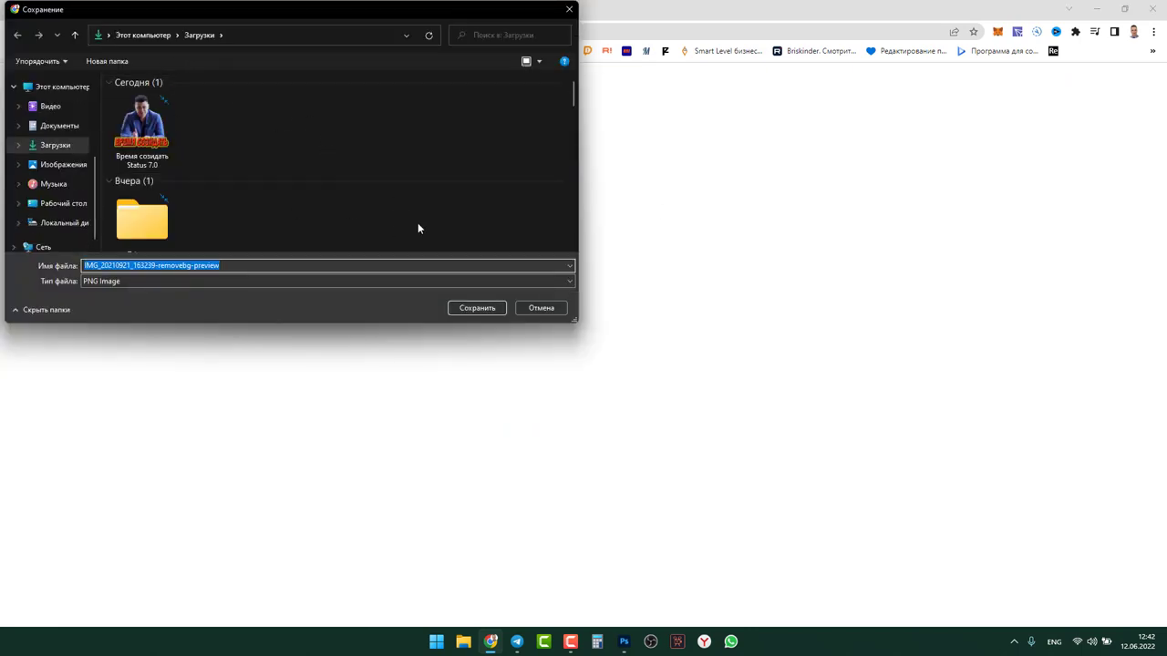
left_click(475, 308)
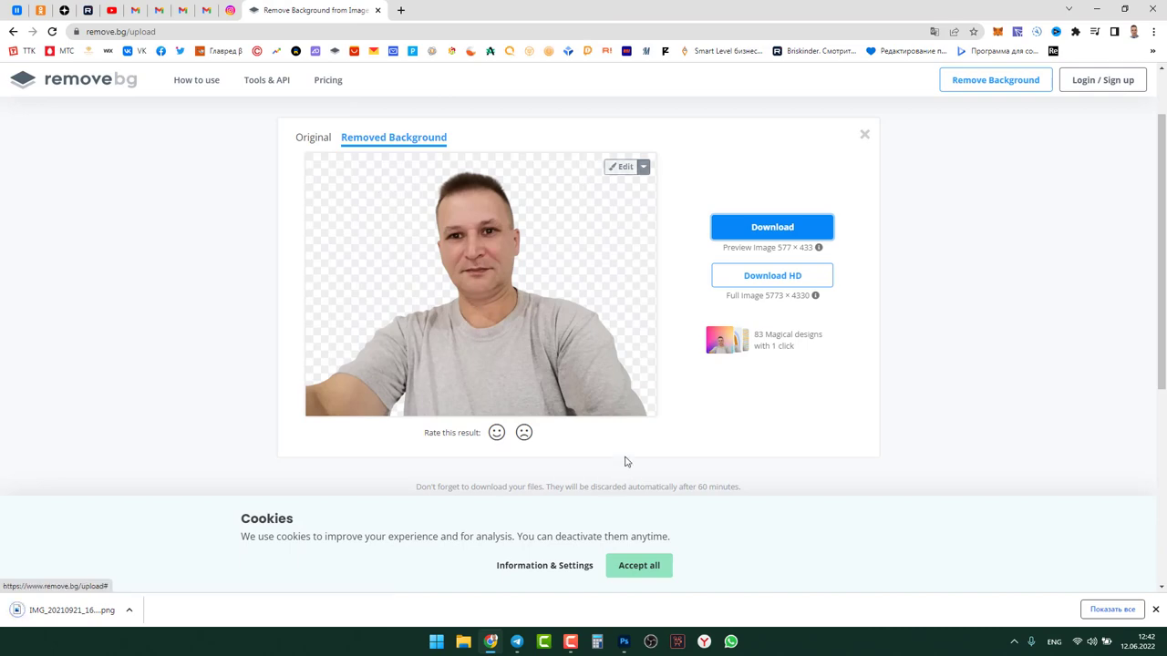
left_click(377, 10)
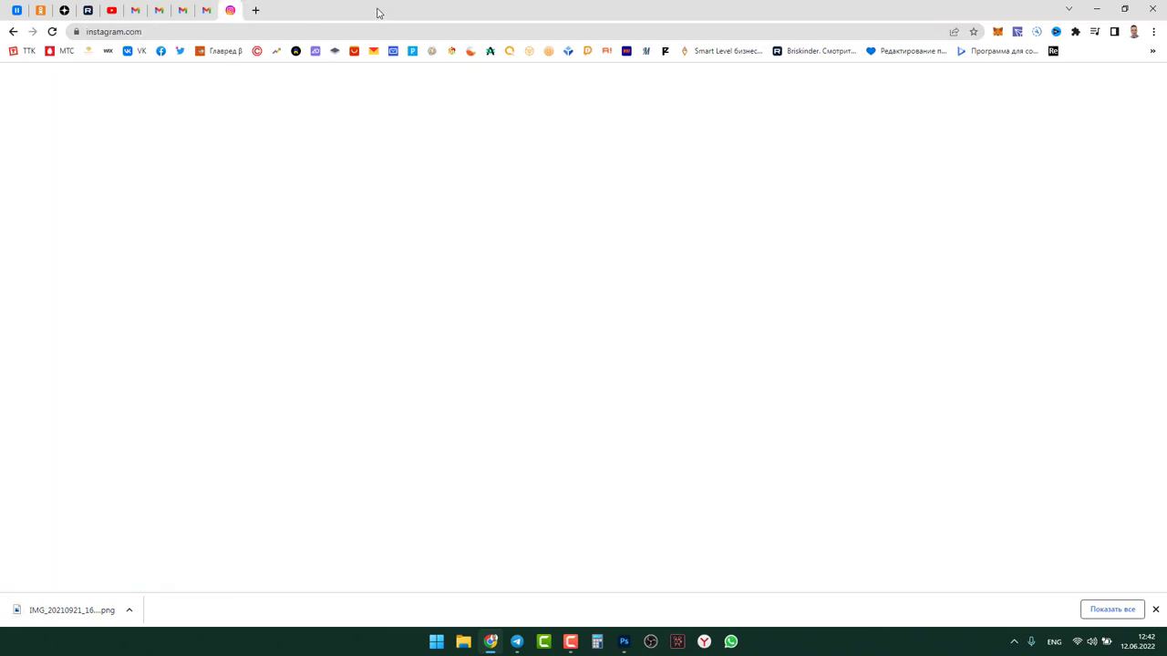
Switch to Photoshop and delete the photo layer Слой 1 from StickerExample.psd
left_click(625, 643)
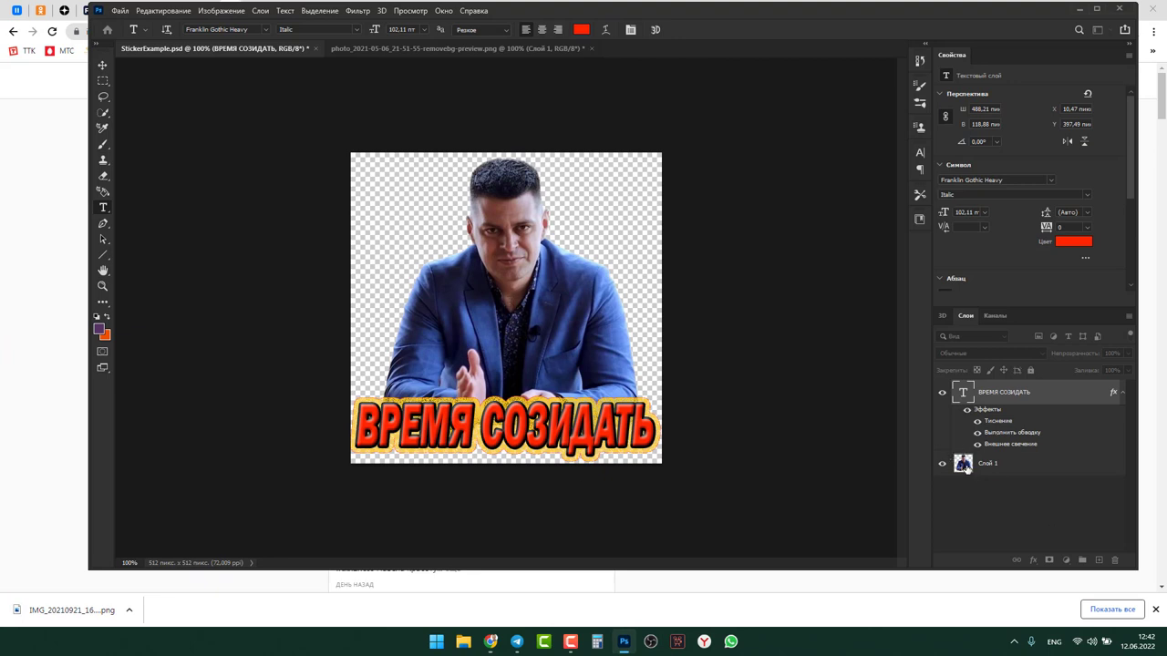
left_click(1005, 467)
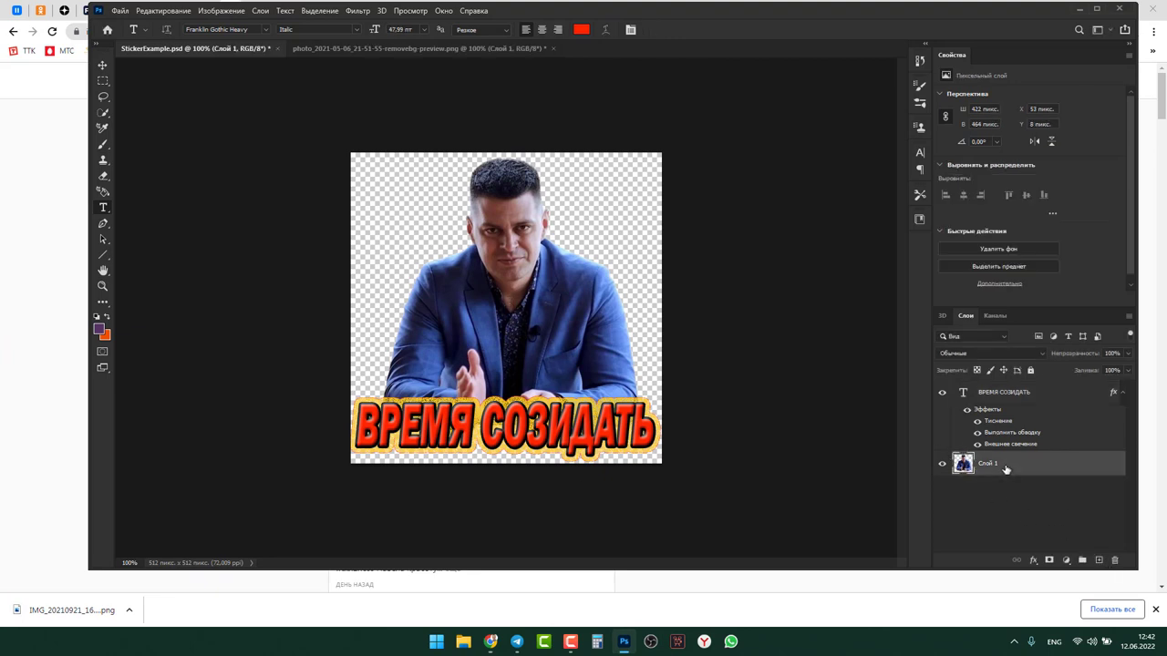
left_click(1114, 561)
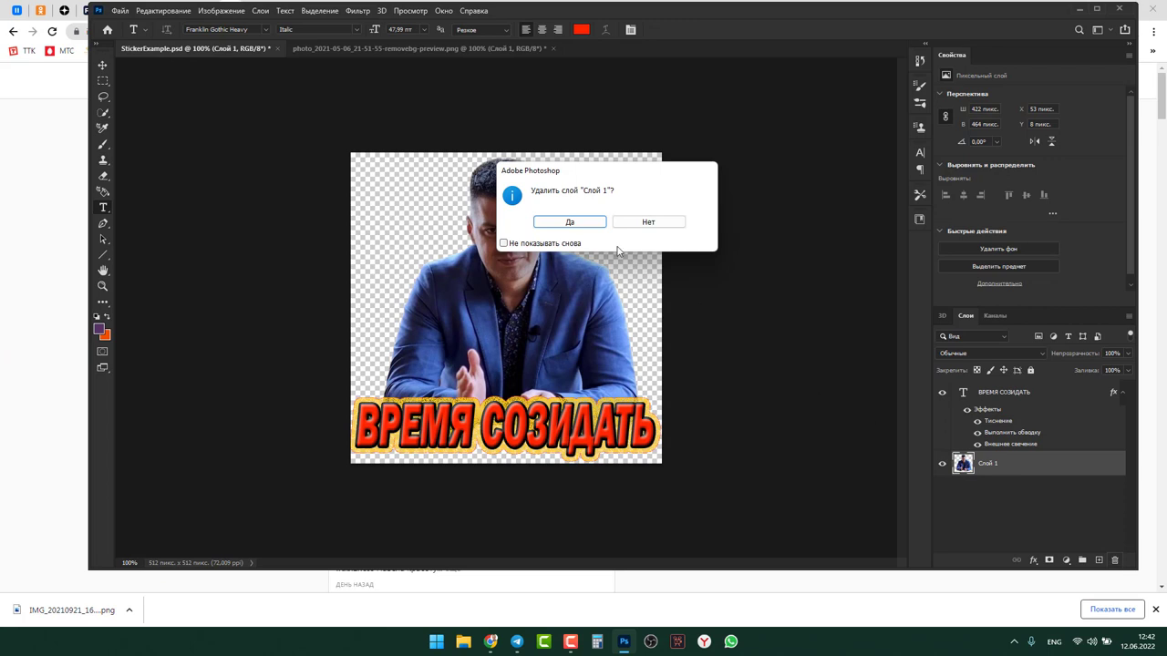
left_click(569, 223)
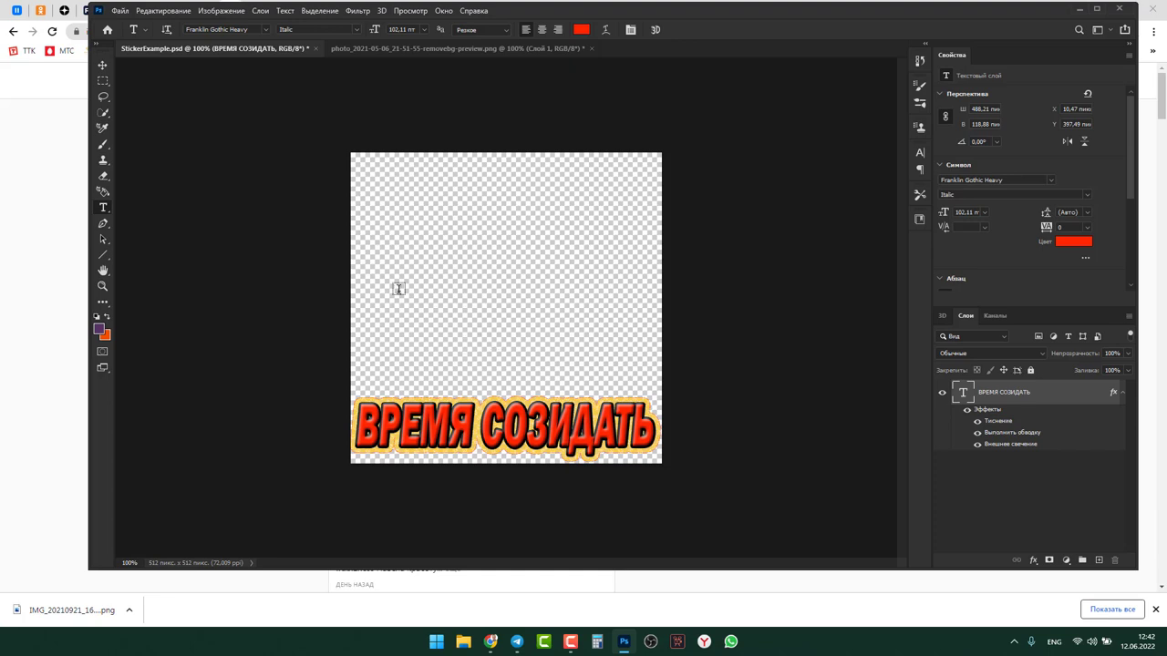
Review the sticker file requirements in the Telegram Stickers bot chat, including image size, format and the PSD template link
mouse_move(516, 644)
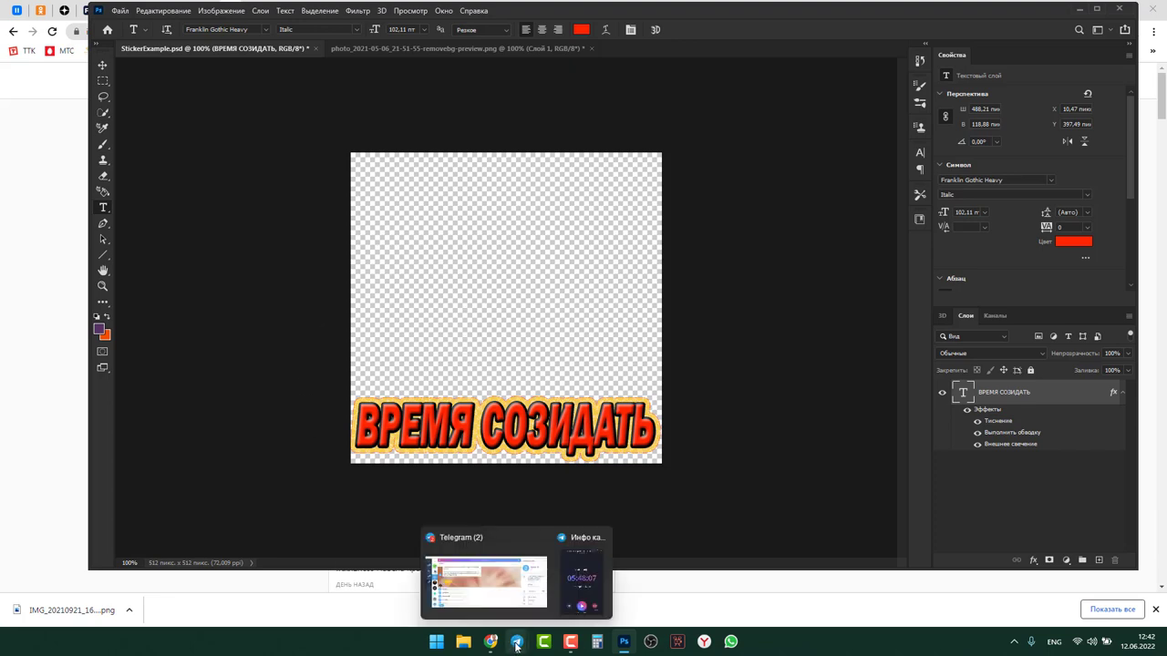
left_click(496, 591)
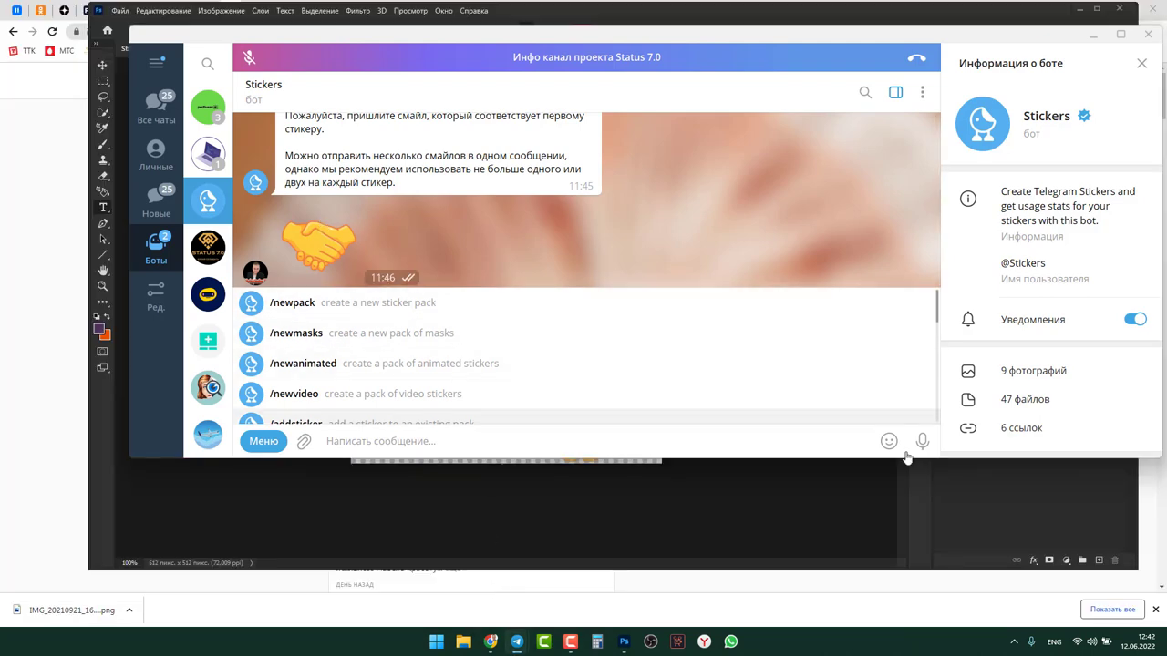
left_click(259, 442)
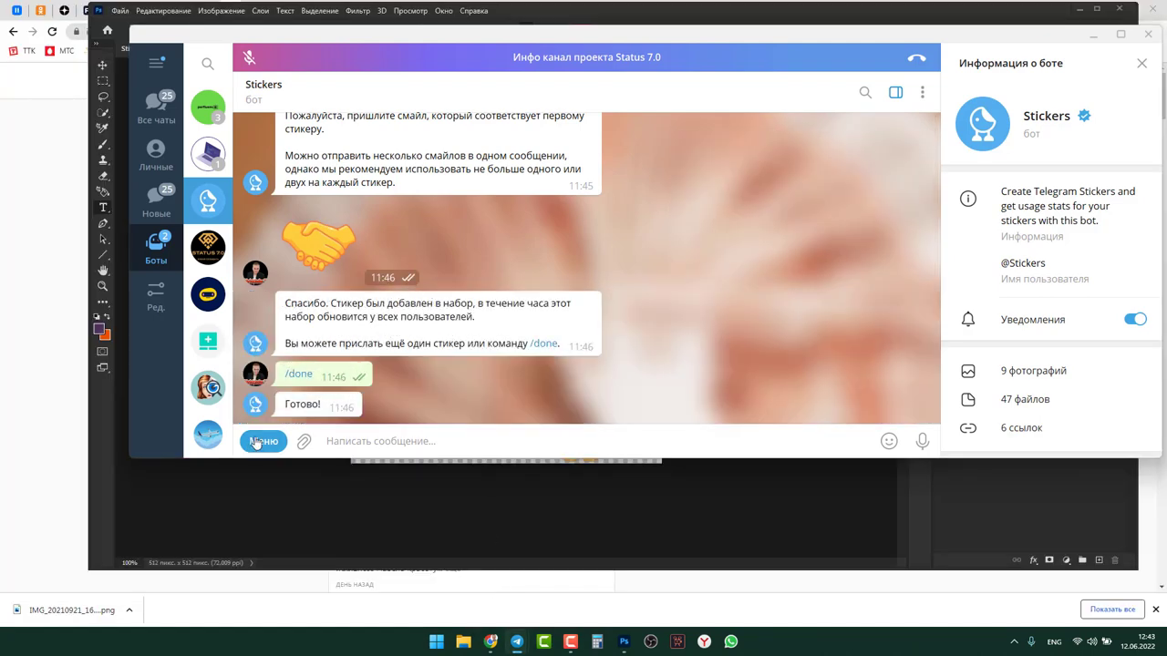
scroll(695, 354, "up", 6)
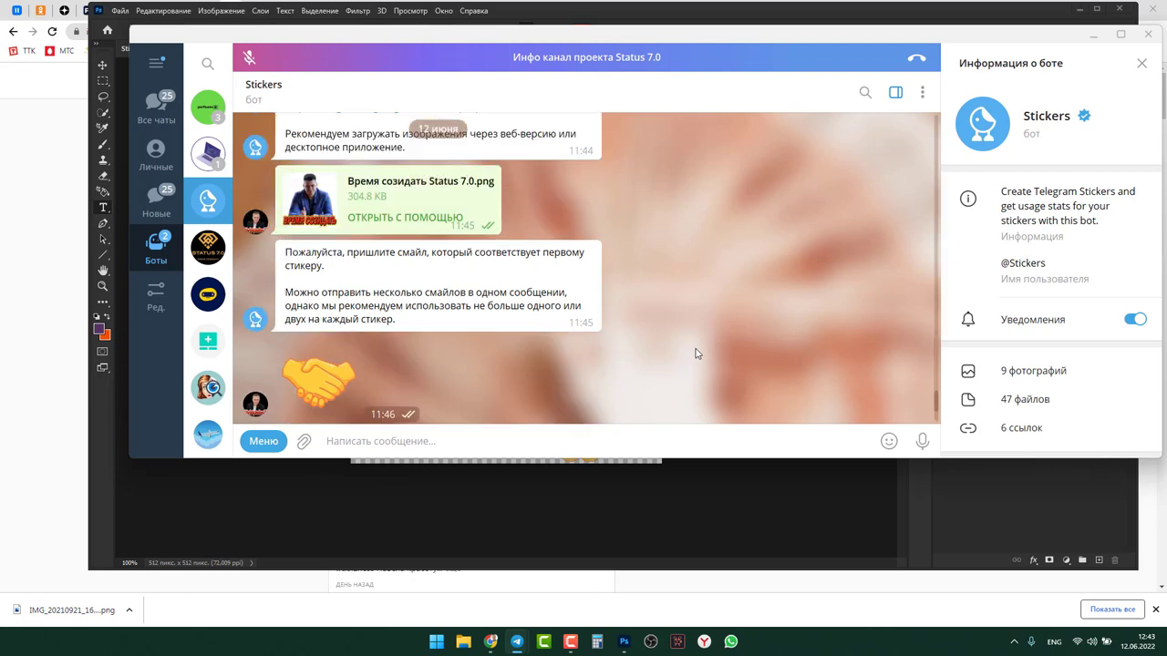
scroll(696, 354, "down", 1)
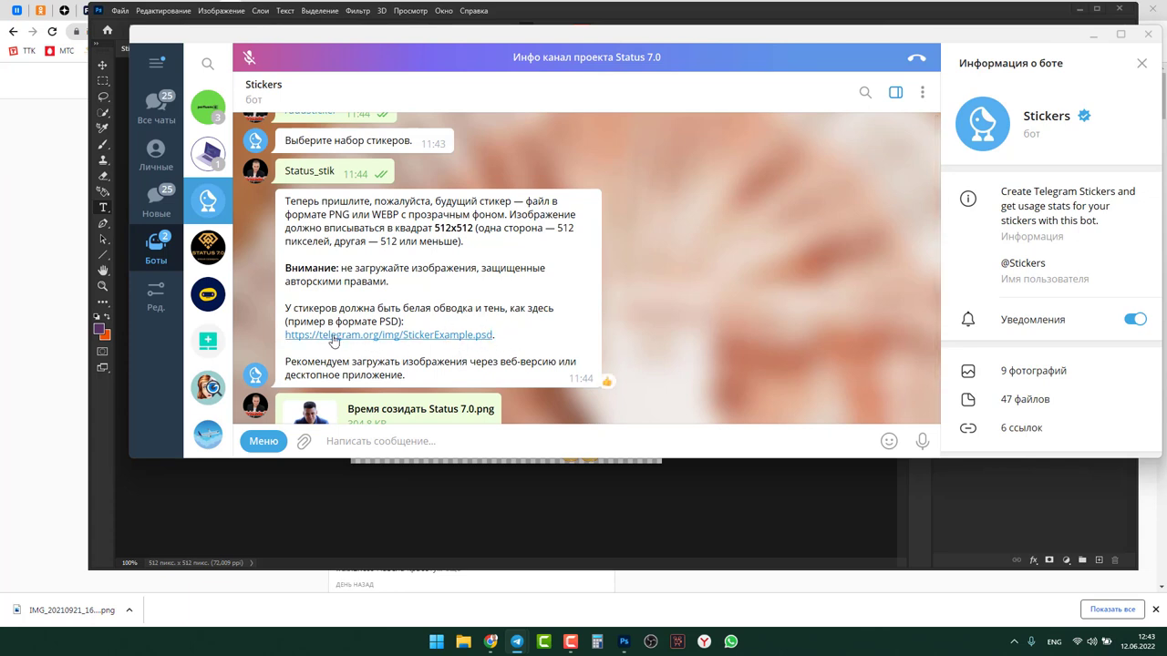
left_click(1094, 36)
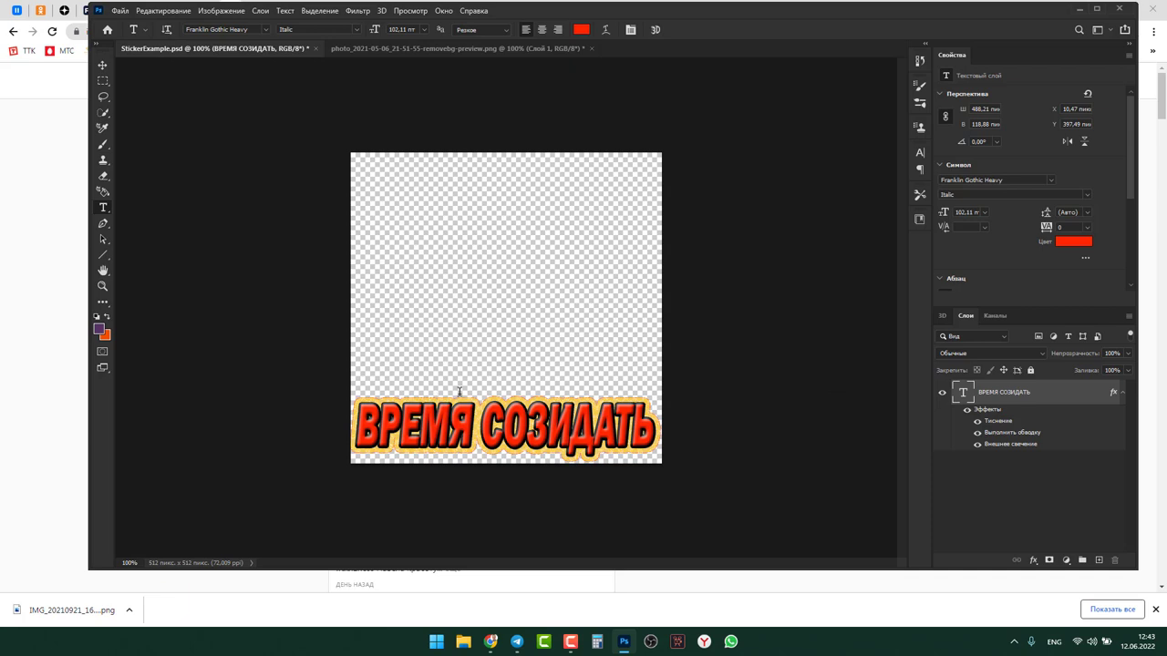
Open IMG_20210921_163239-removebg-preview from the Загрузки folder in Photoshop, accepting the missing-profile dialog
left_click(119, 10)
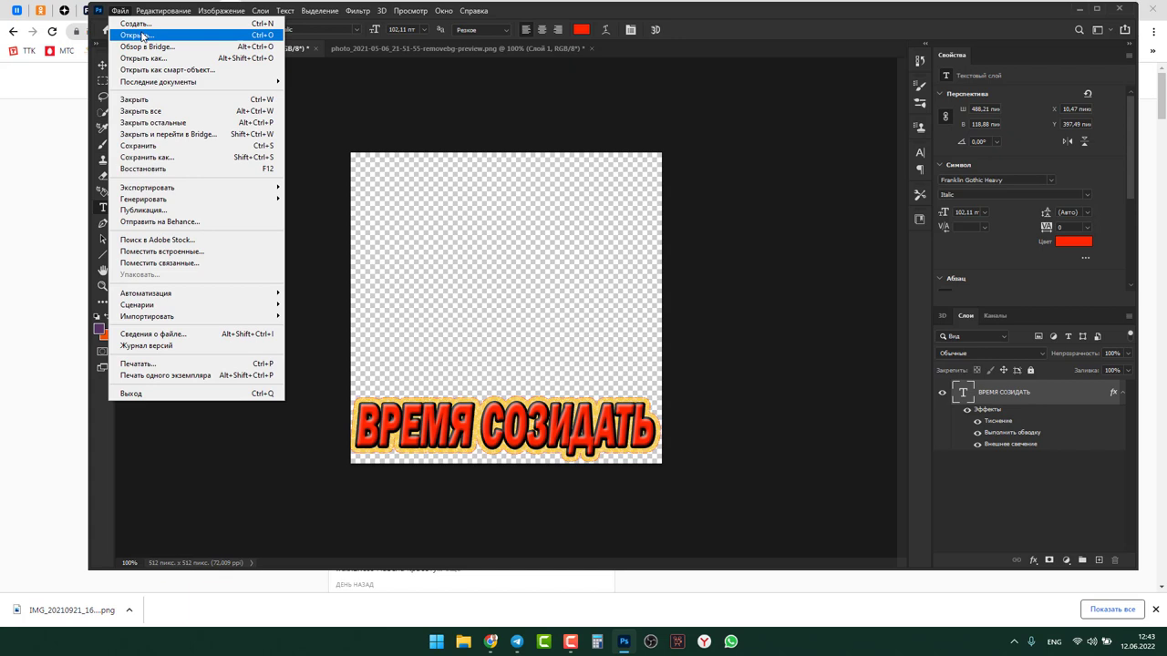
left_click(141, 36)
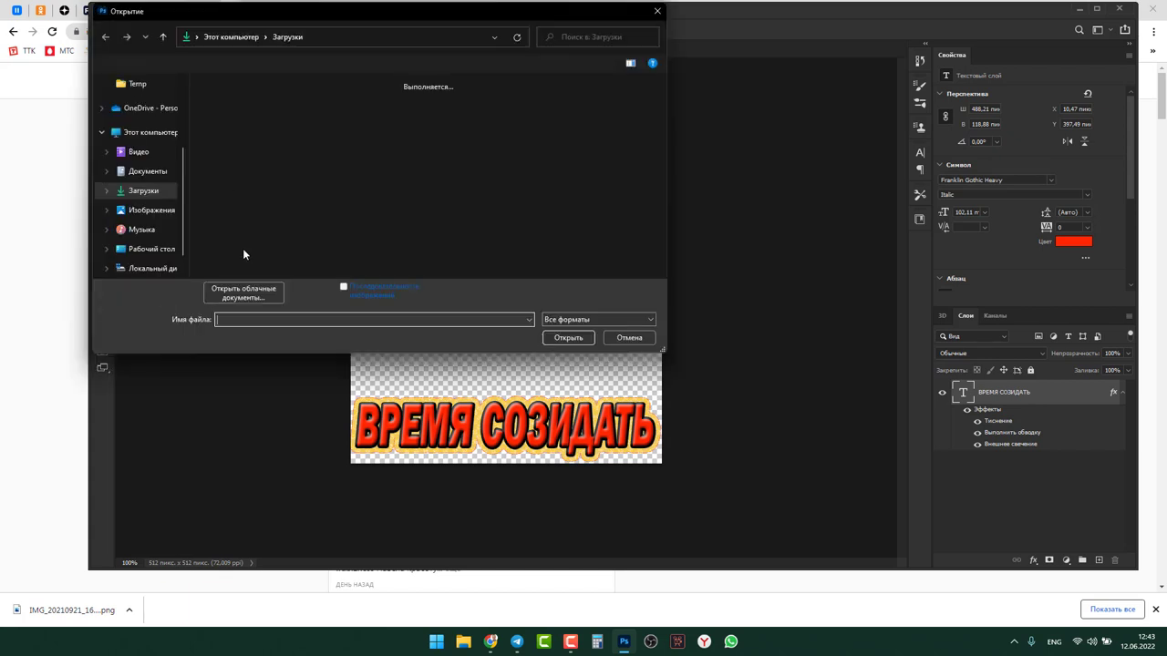
left_click(295, 135)
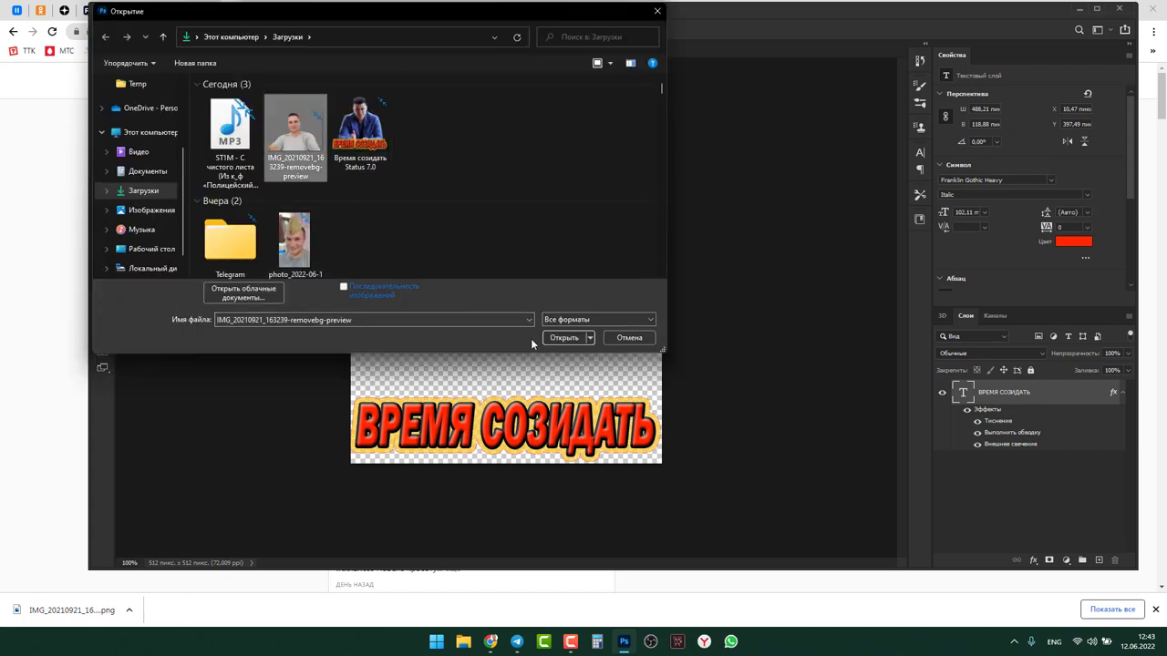
left_click(562, 338)
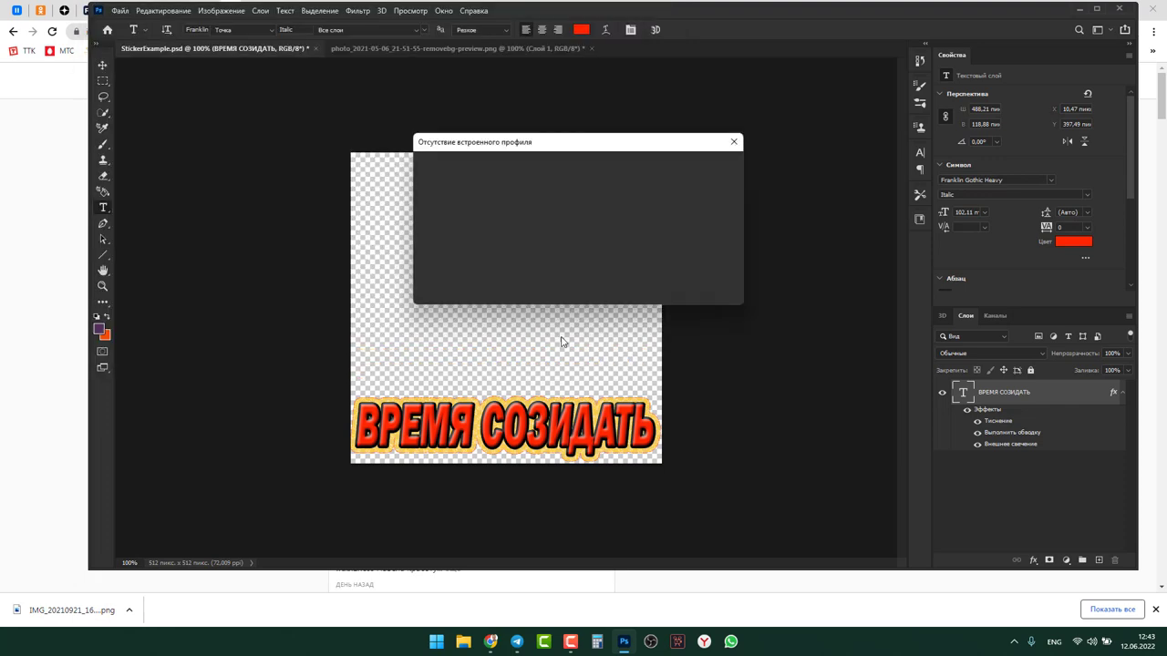
left_click(655, 288)
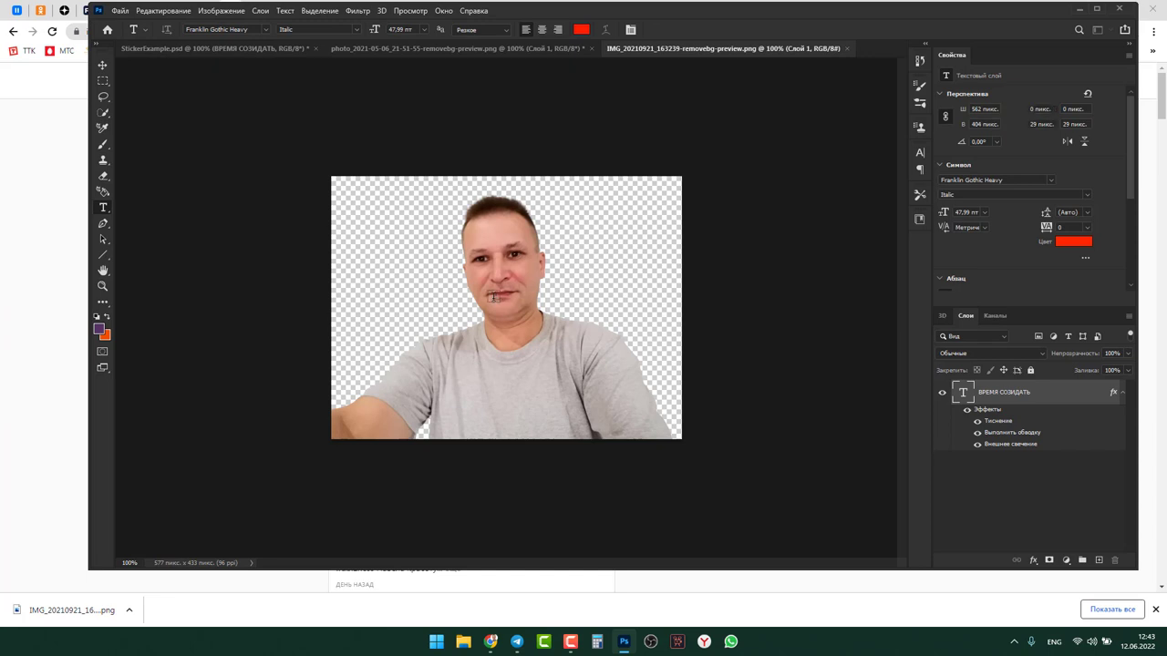
Place the cutout photo in StickerExample.psd and scale it proportionally to about 125% so it fills the canvas height
left_click(102, 65)
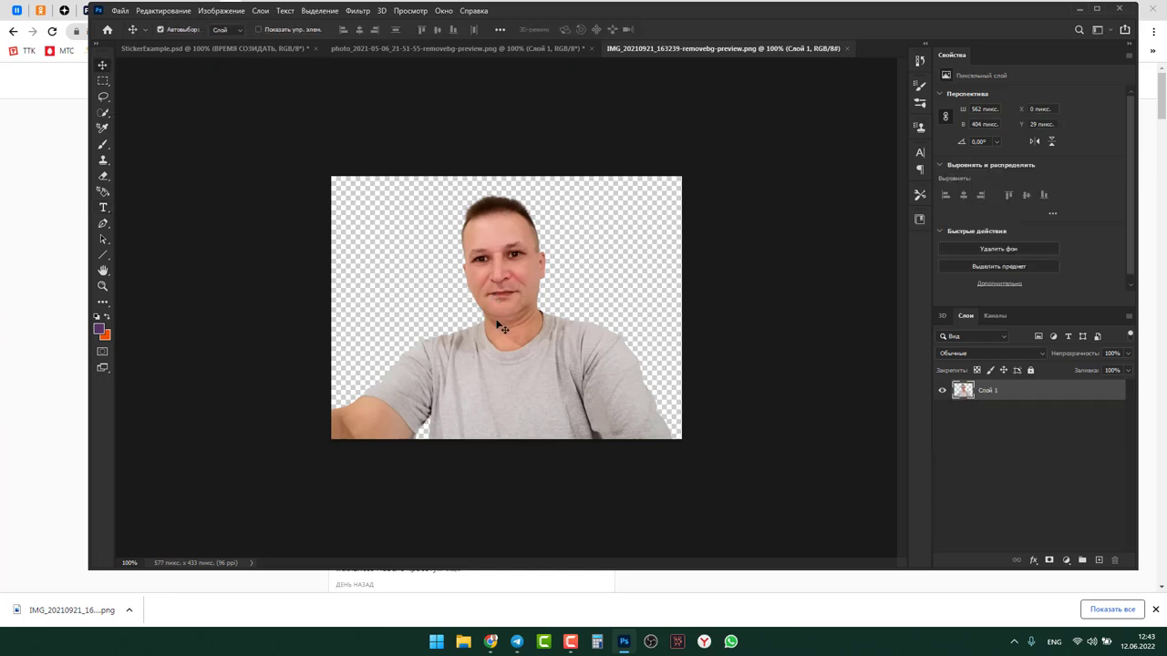
mouse_move(515, 348)
left_mouse_down()
mouse_move(360, 137)
mouse_move(274, 48)
mouse_move(246, 48)
mouse_move(332, 164)
mouse_move(501, 314)
mouse_move(498, 342)
left_mouse_up()
left_click(164, 11)
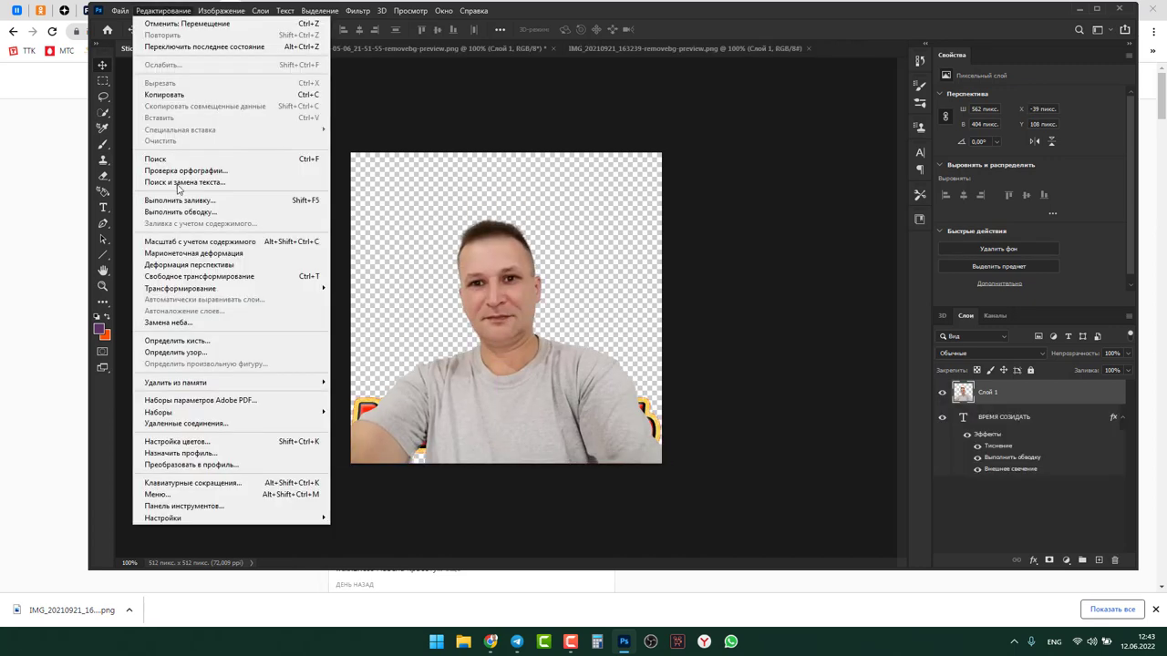
left_click(228, 276)
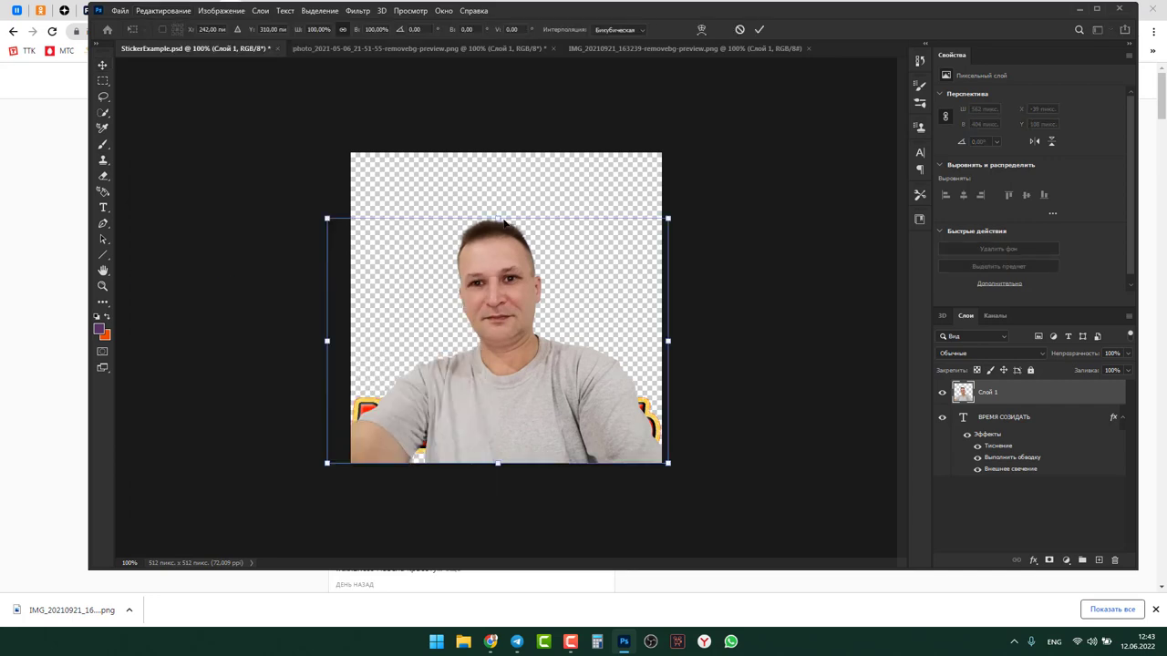
left_click_drag(500, 219, 502, 154)
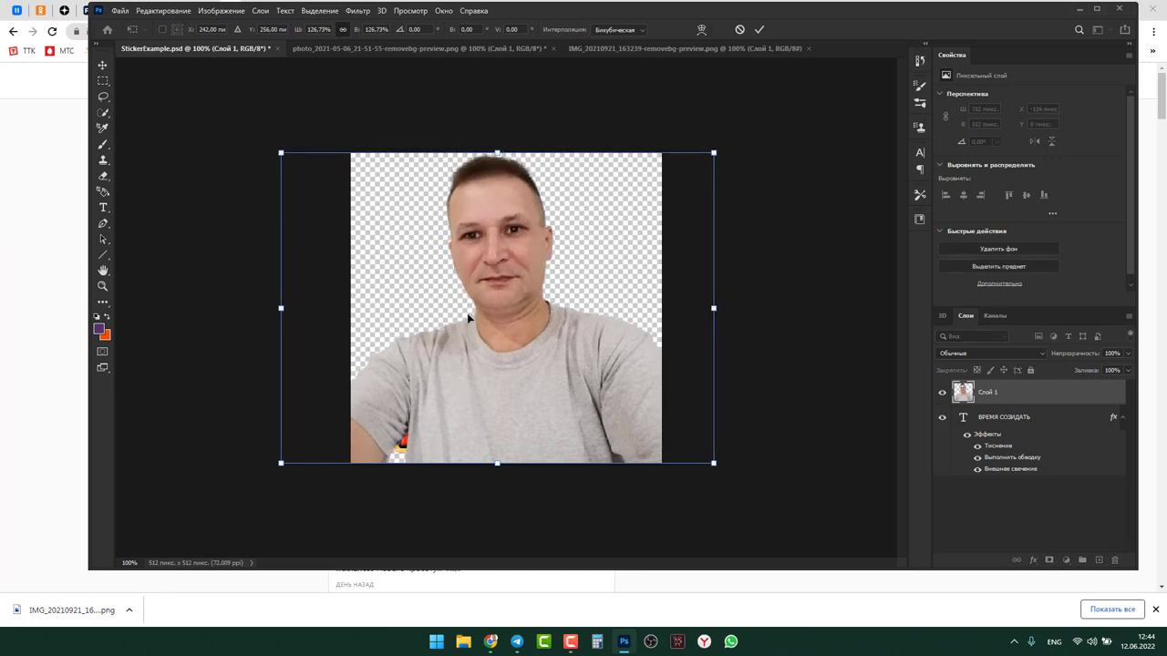
left_click_drag(471, 319, 465, 317)
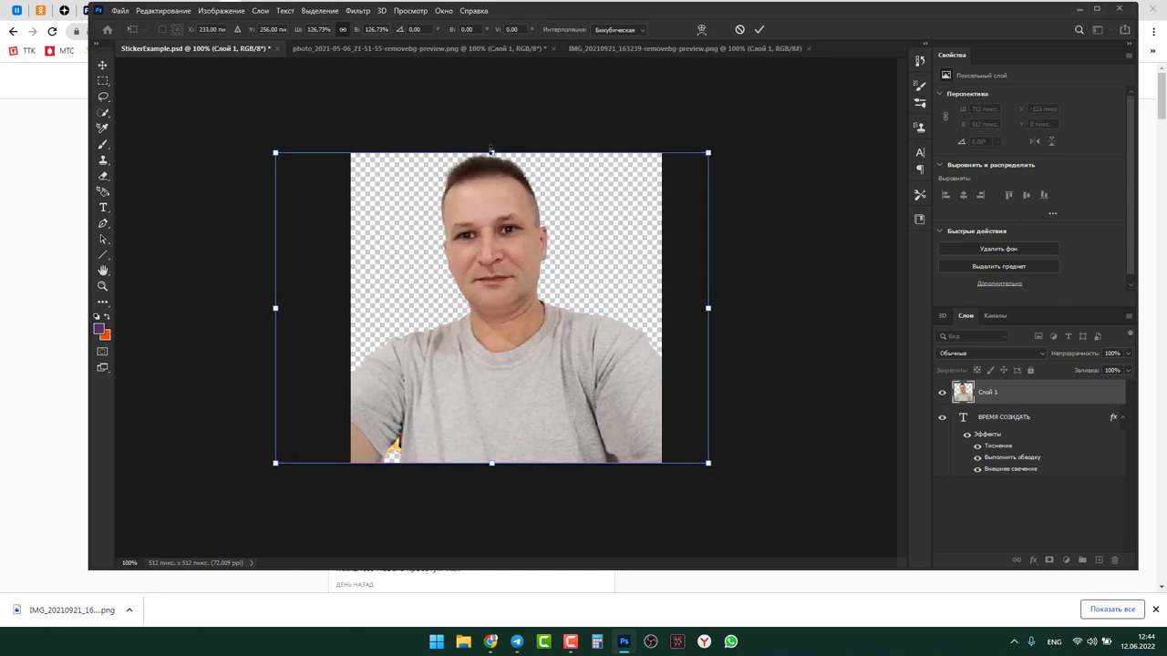
left_click_drag(492, 152, 491, 157)
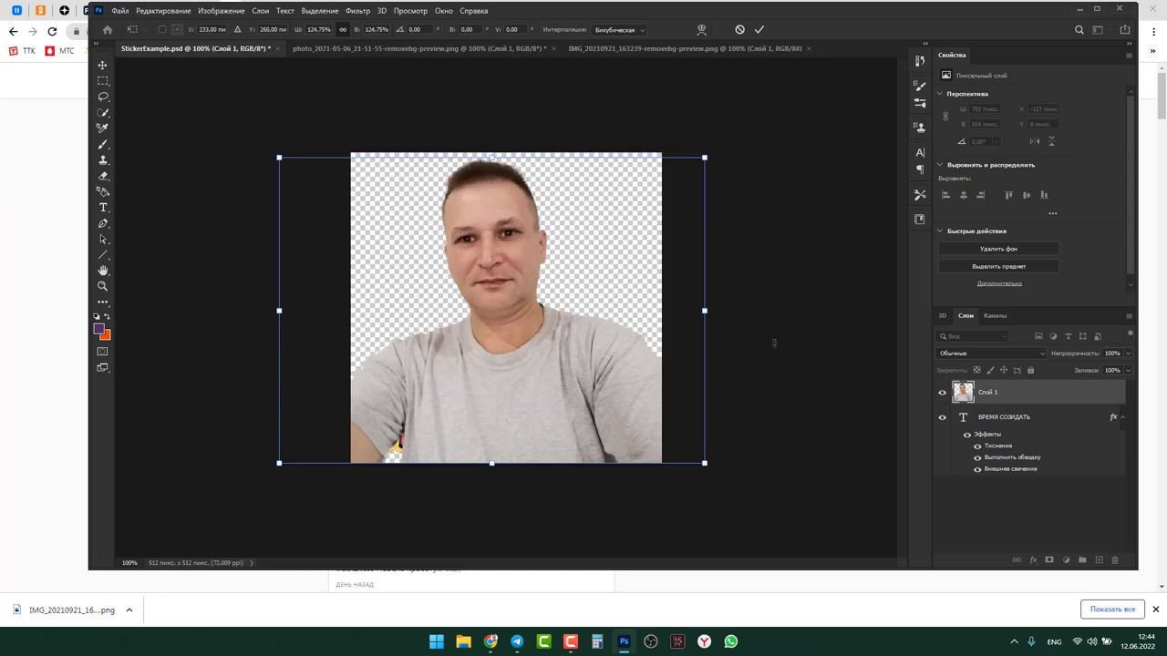
Move the photo layer beneath the ВРЕМЯ СОЗИДАТЬ text layer and open that caption for text editing
left_click_drag(963, 392, 964, 474)
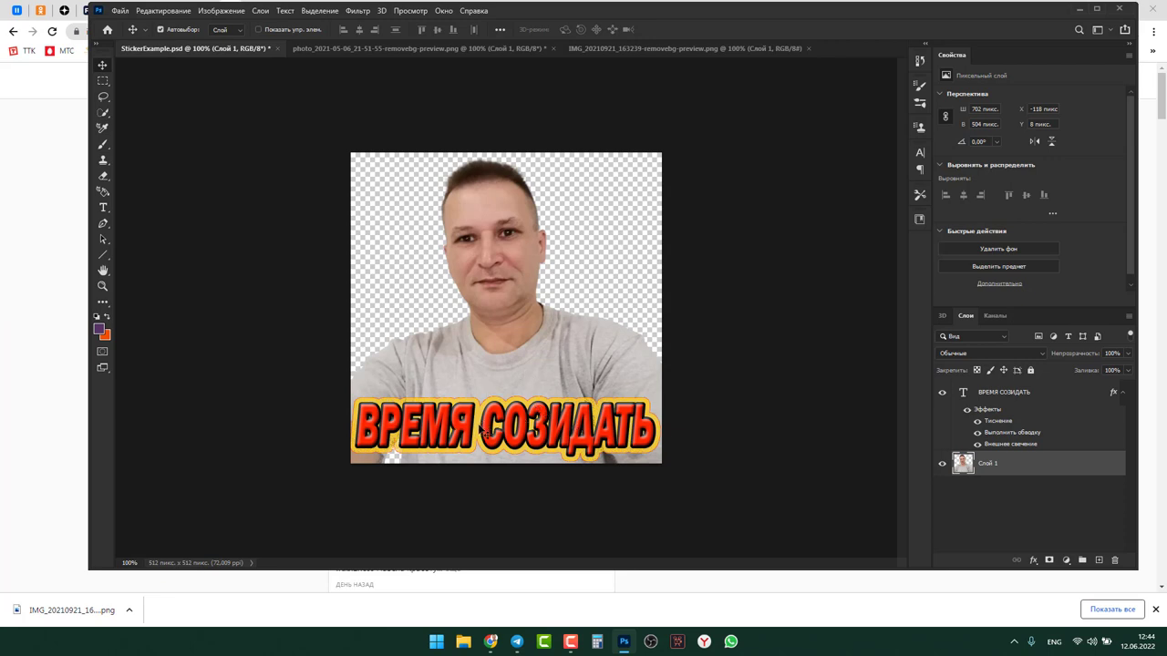
left_click(104, 210)
left_click(527, 428)
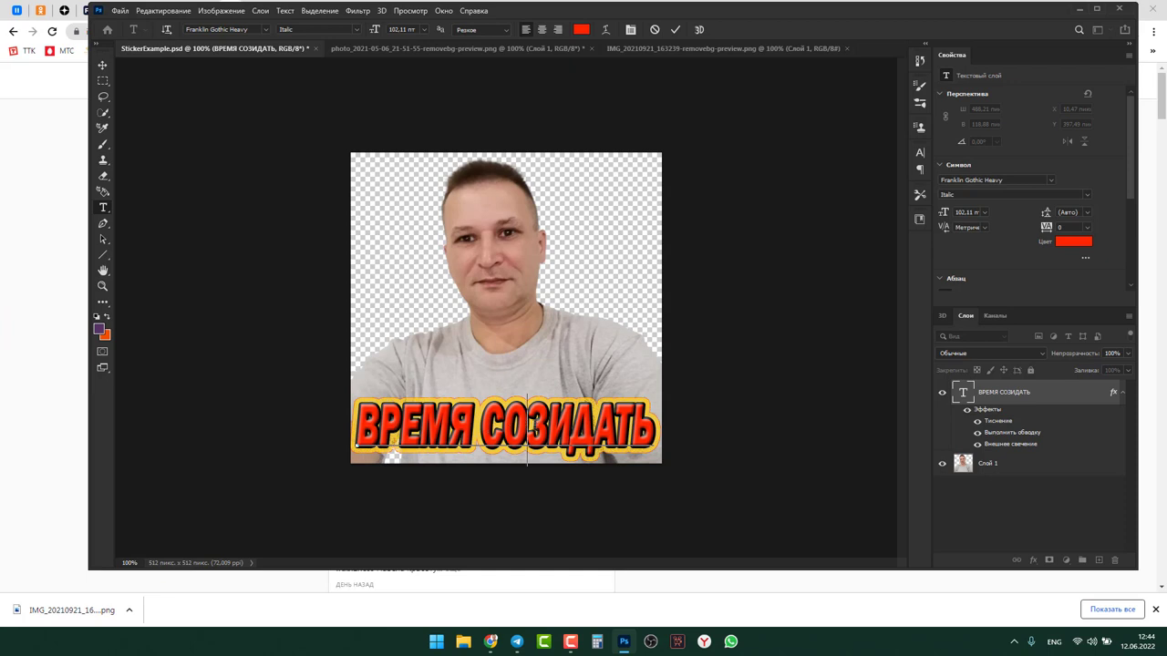
Start saving the captioned sticker to the computer under a new name, with PNG as the file format
left_click(120, 11)
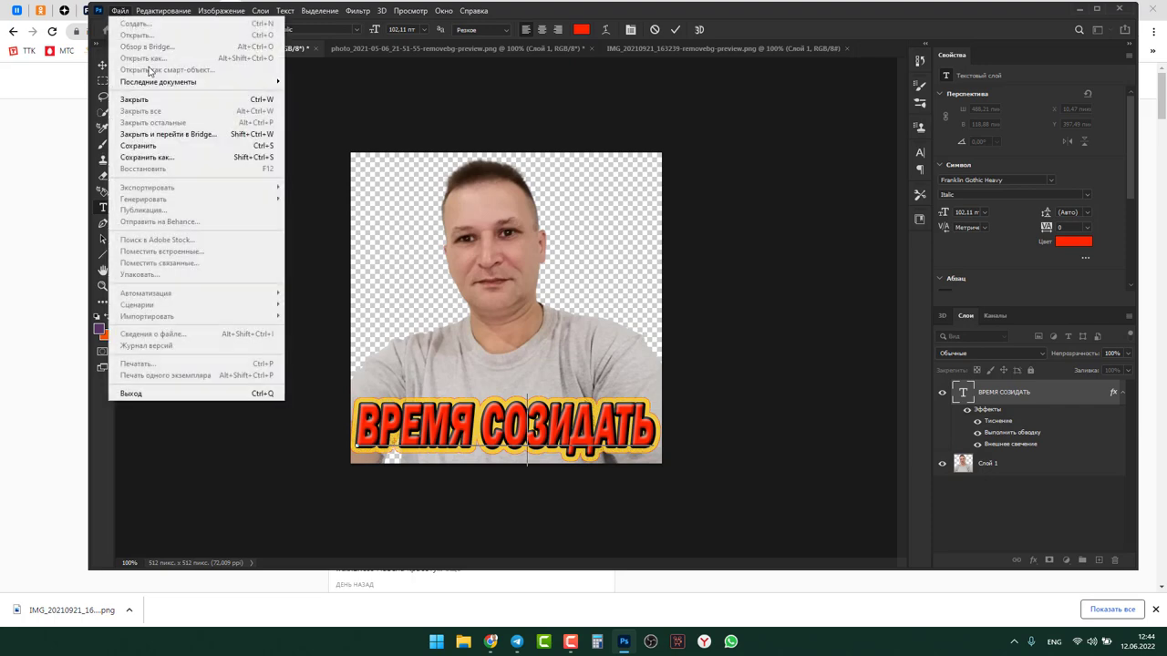
left_click(182, 157)
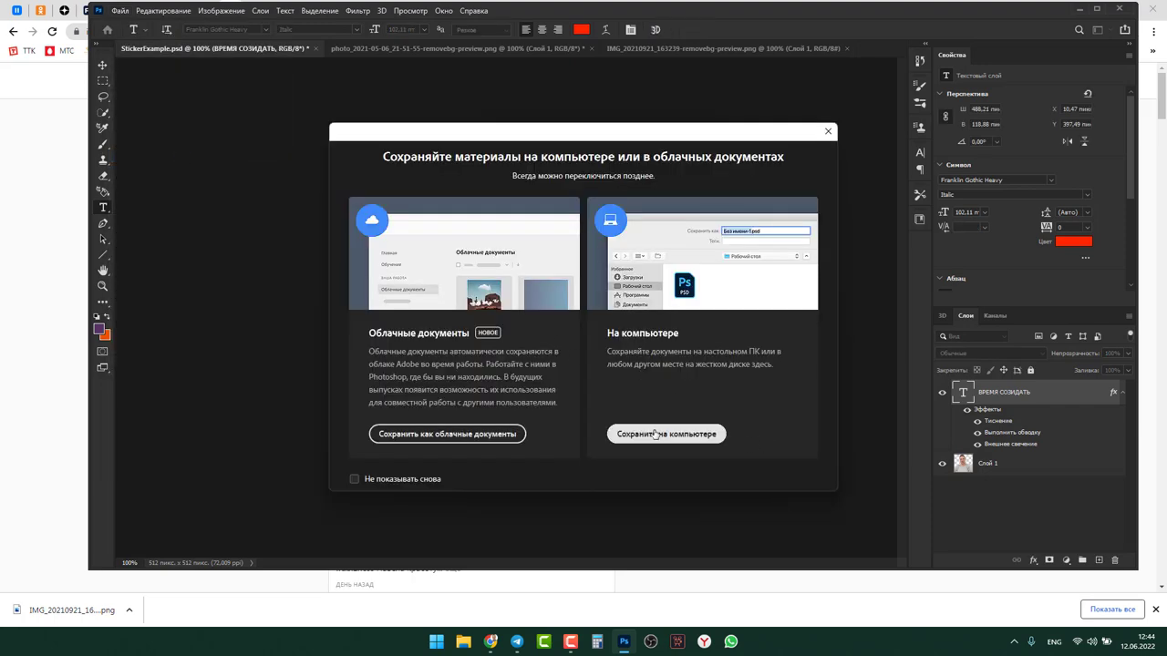
left_click(648, 434)
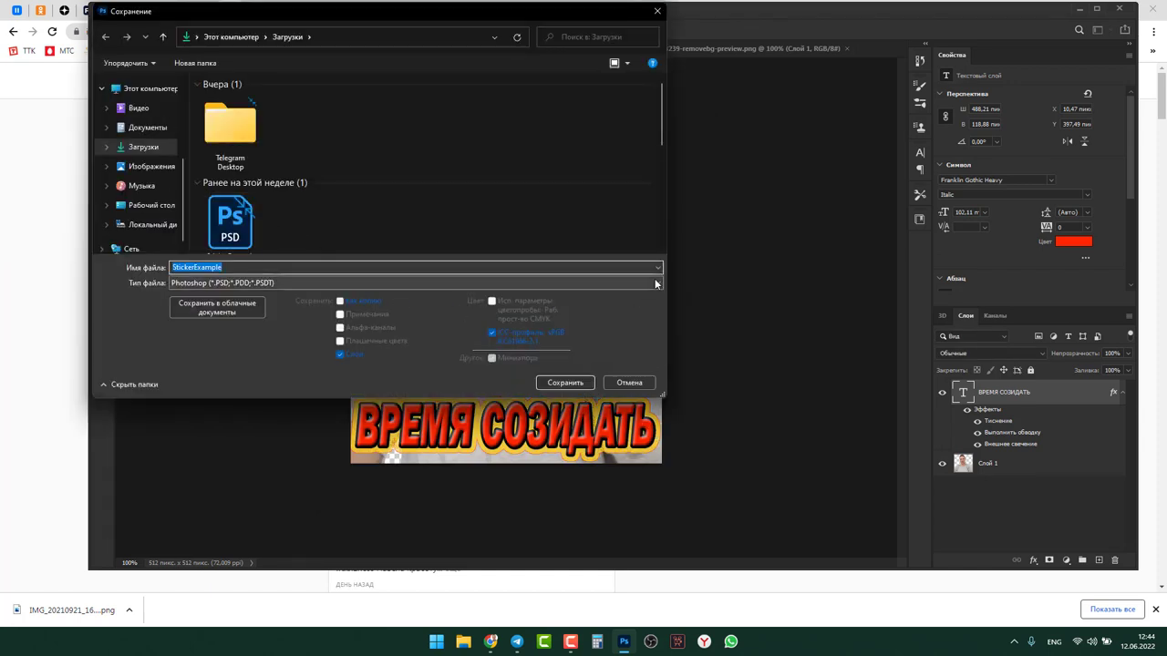
left_click(656, 282)
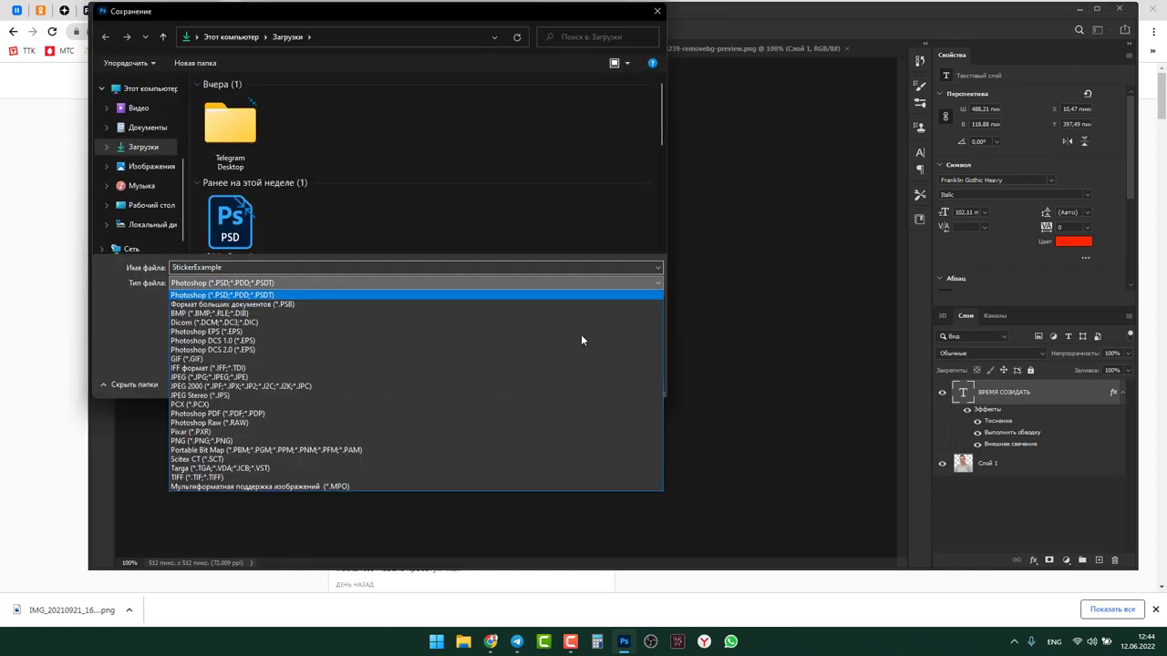
left_click(341, 439)
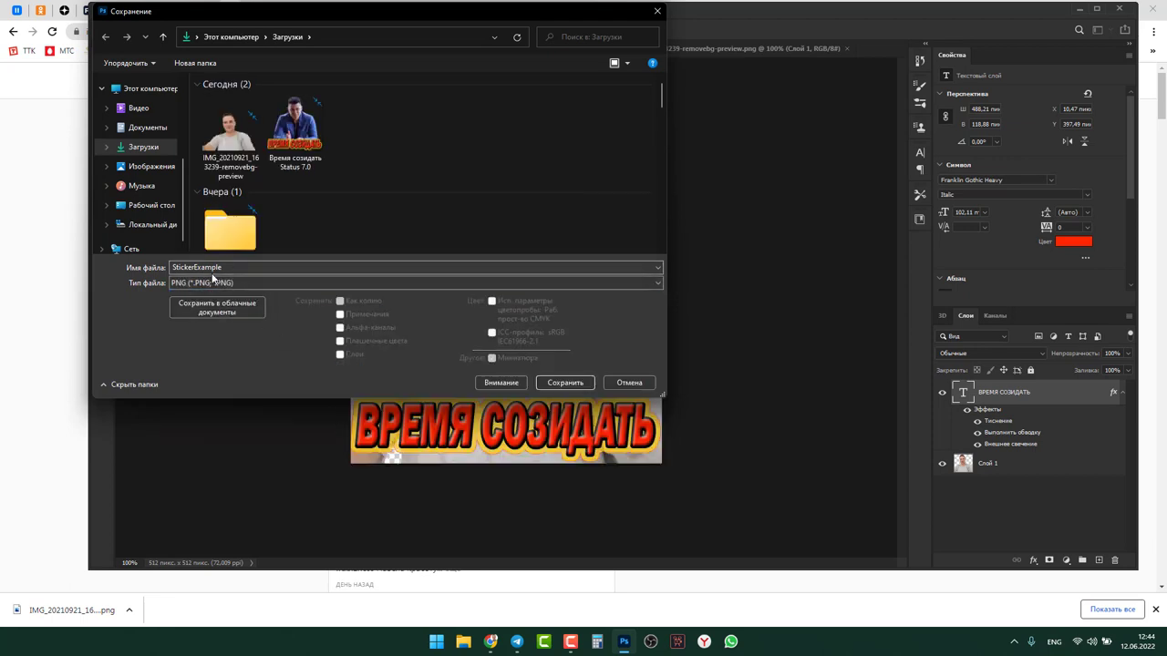
double_click(242, 266)
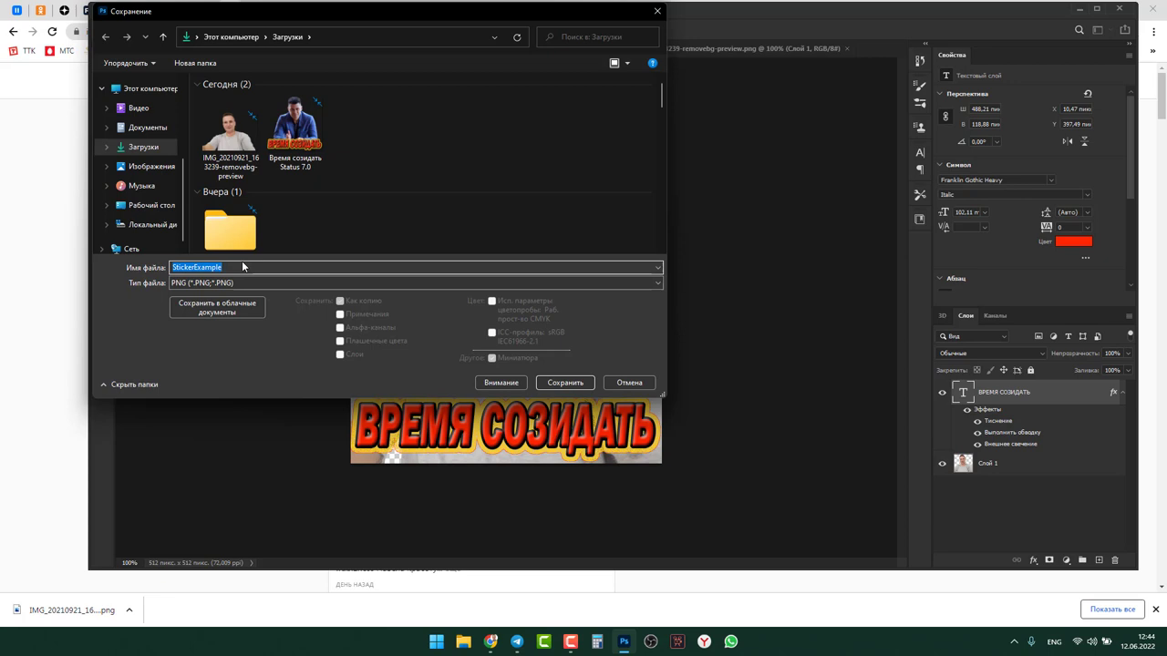
type("Dht")
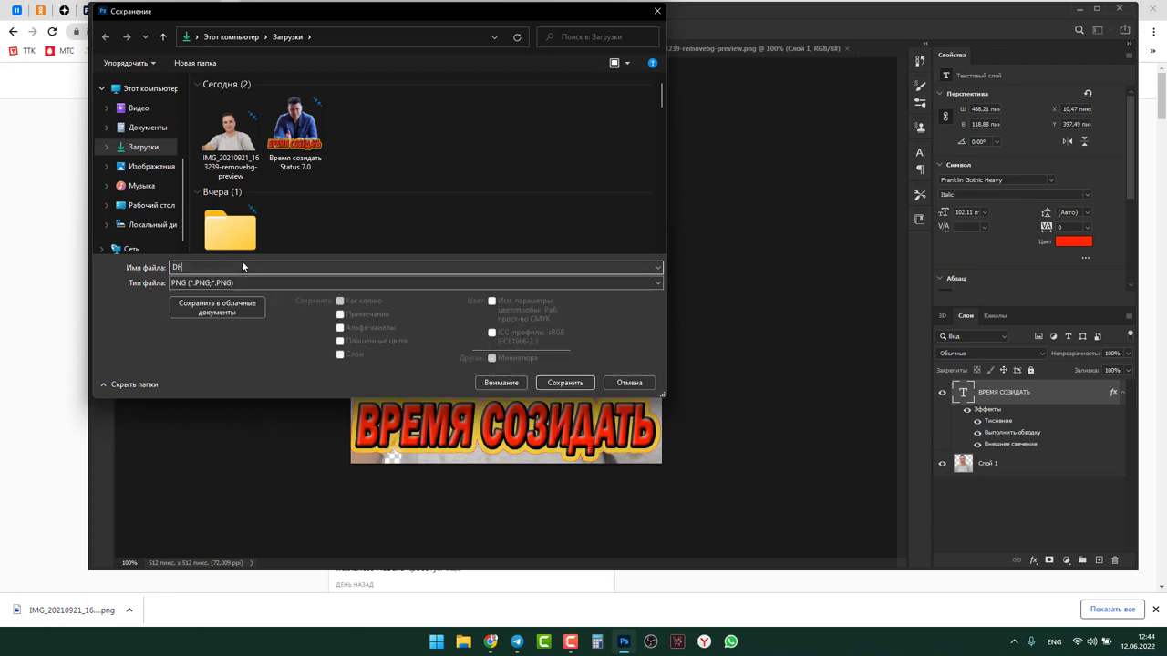
type("v")
key("BackSpace")
key("BackSpace")
key("BackSpace")
key("BackSpace")
key("BackSpace")
Try to save the PNG as ВРЕМЯ in the Изображения folder, declining to replace the existing file
key("alt+shift")
type("1")
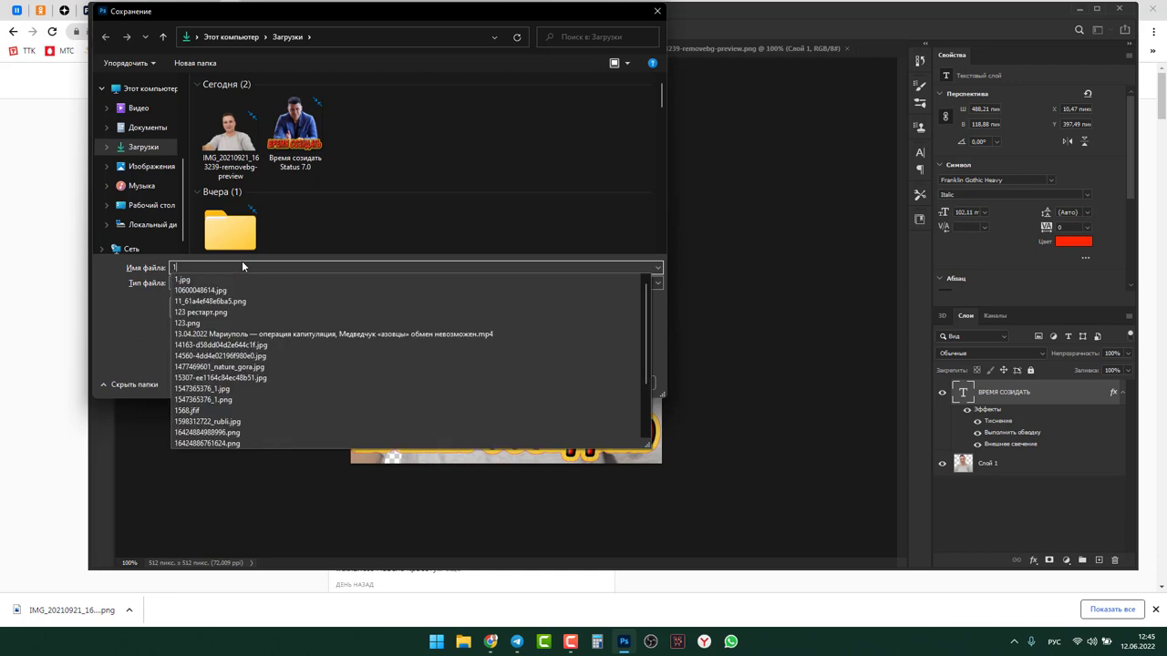
key("BackSpace")
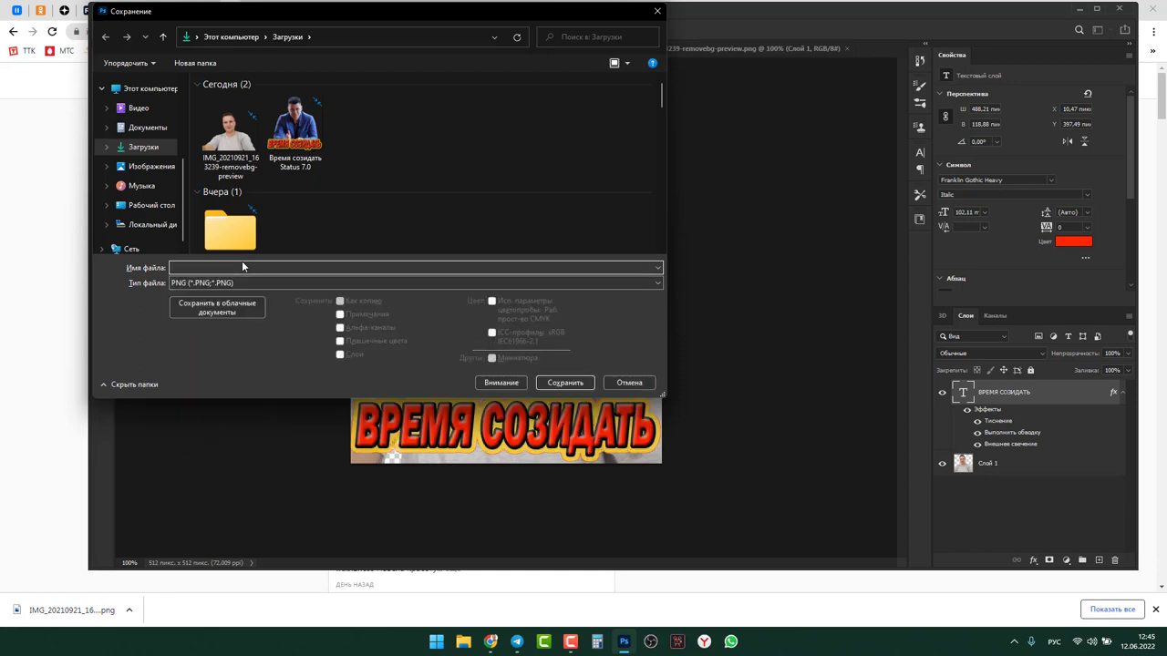
type("ВРЕМЯ")
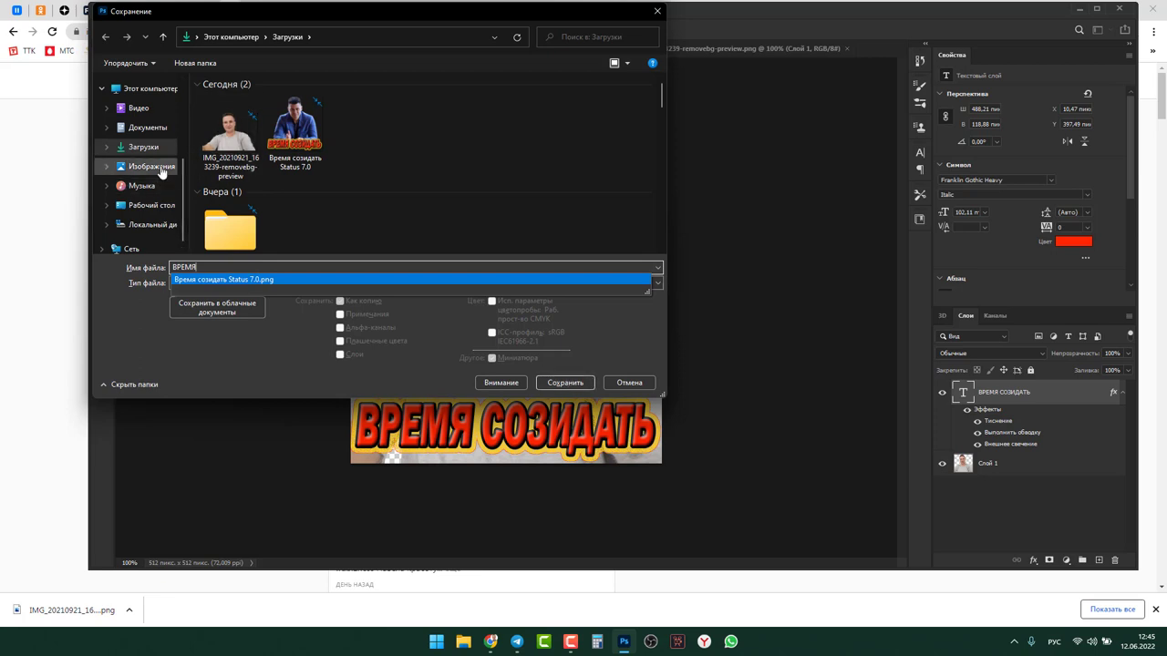
left_click(157, 167)
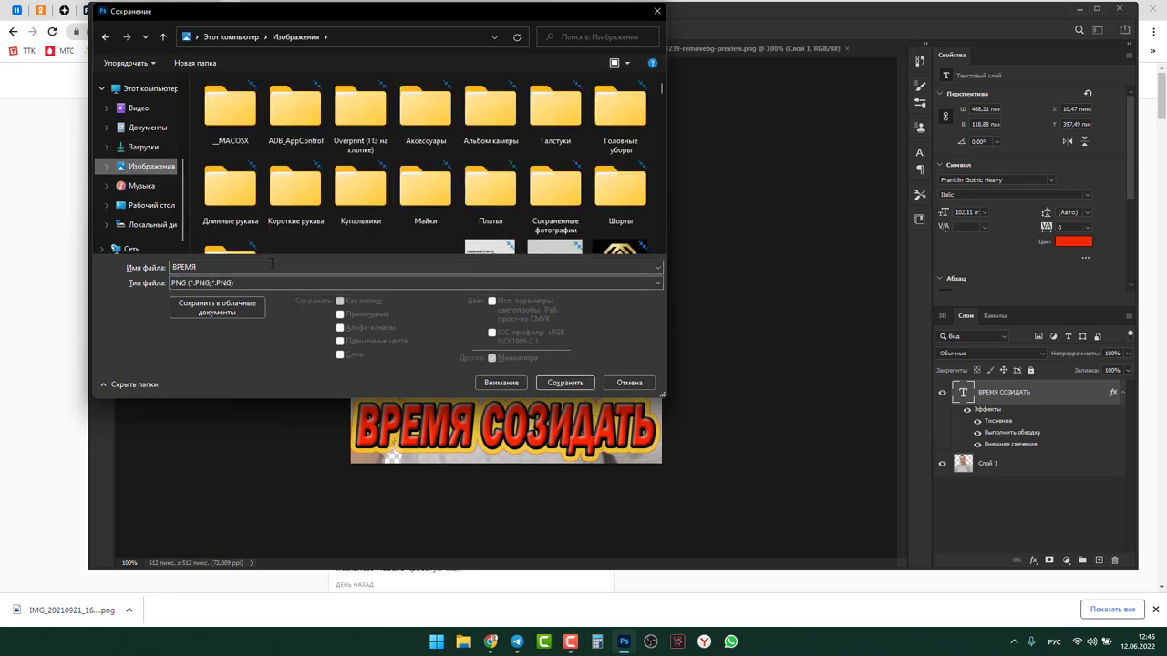
left_click(565, 383)
left_click(565, 382)
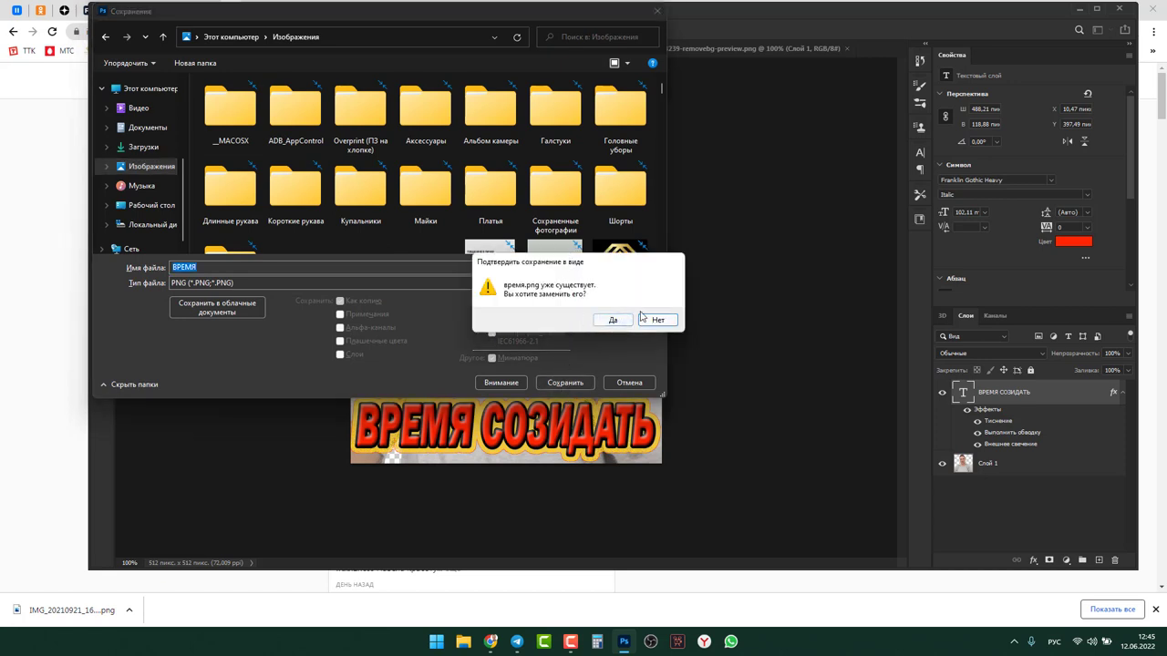
left_click(655, 321)
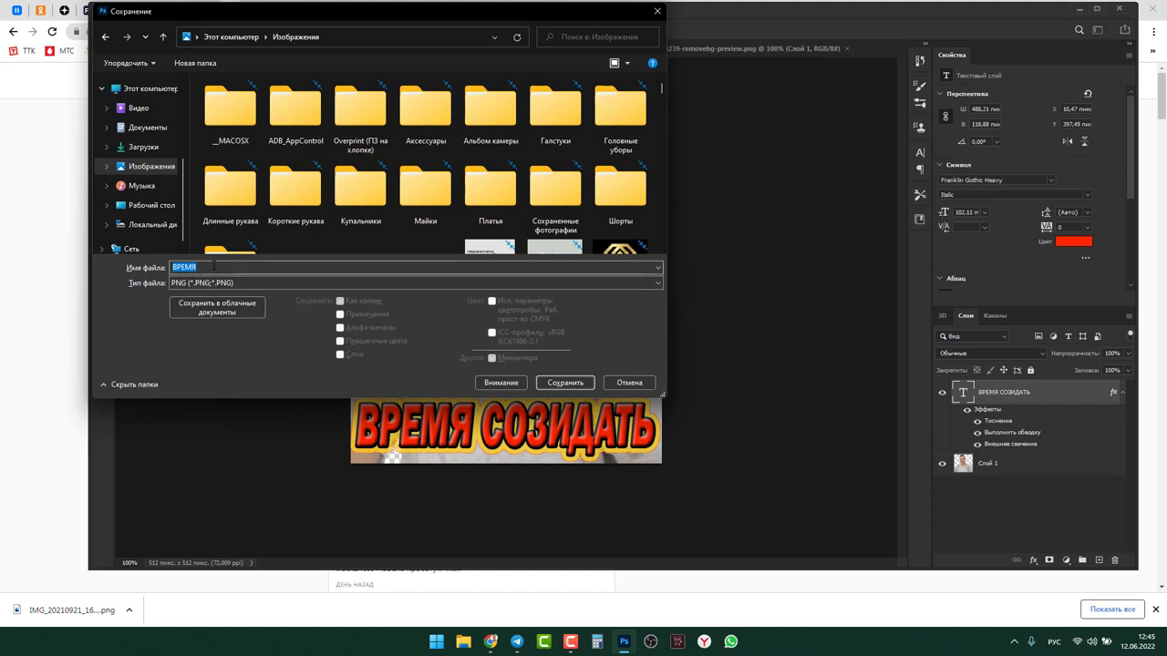
Extend the file name to ВРЕМЯ BRISKINDER and save the PNG with the medium file size option
left_click(208, 269)
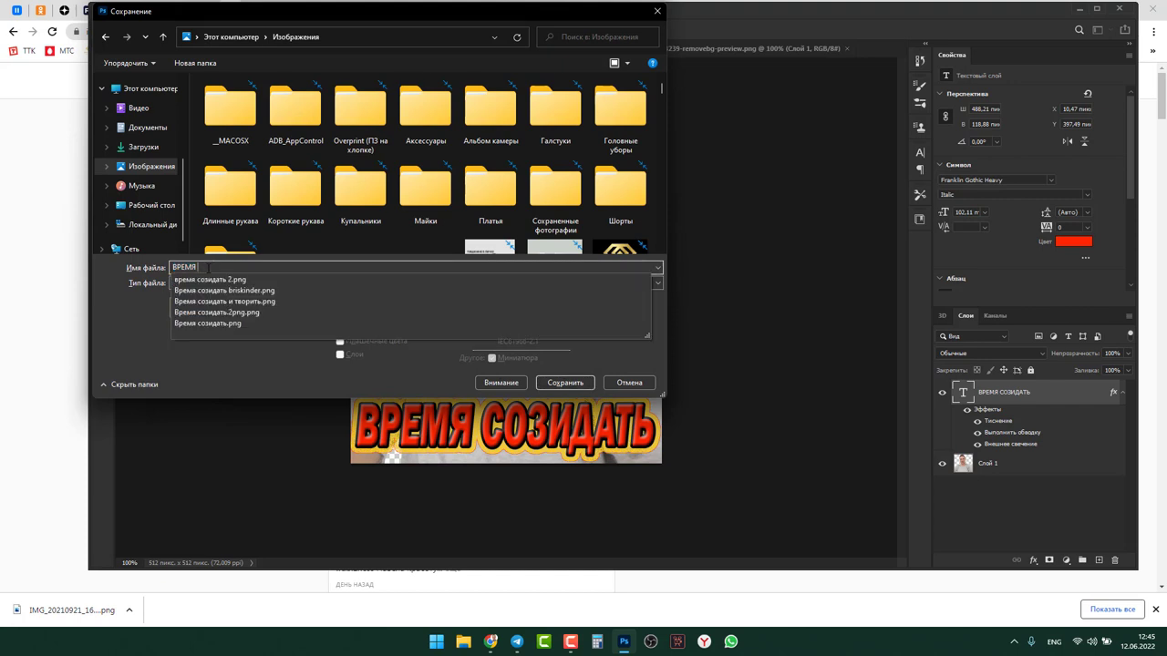
type("В")
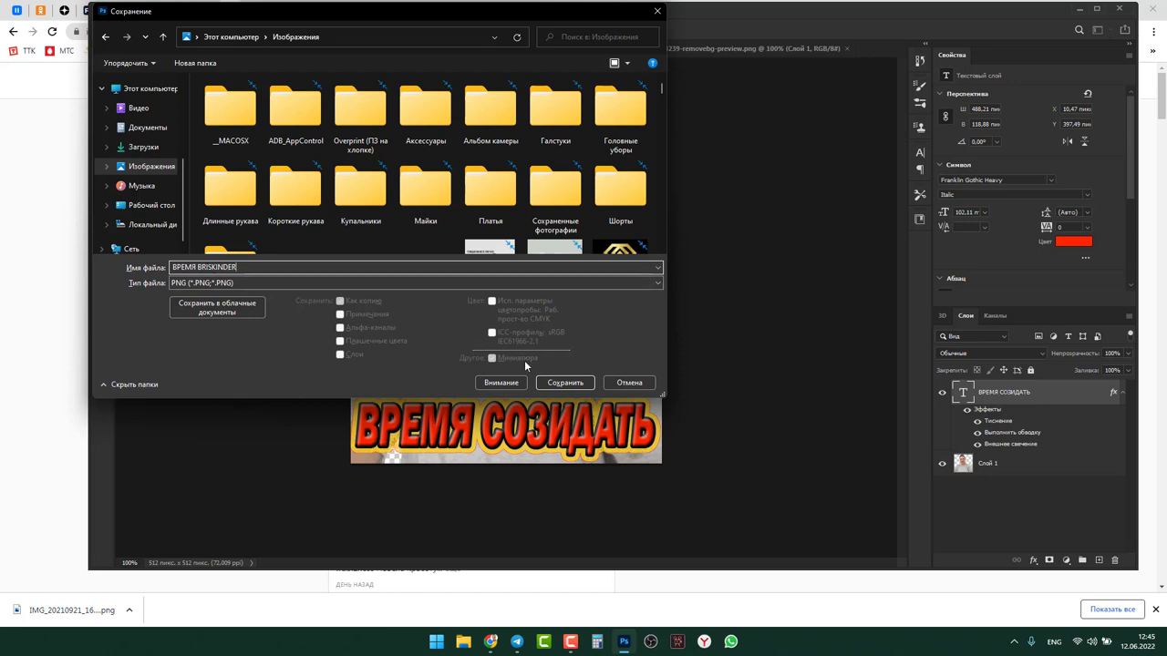
left_click(563, 383)
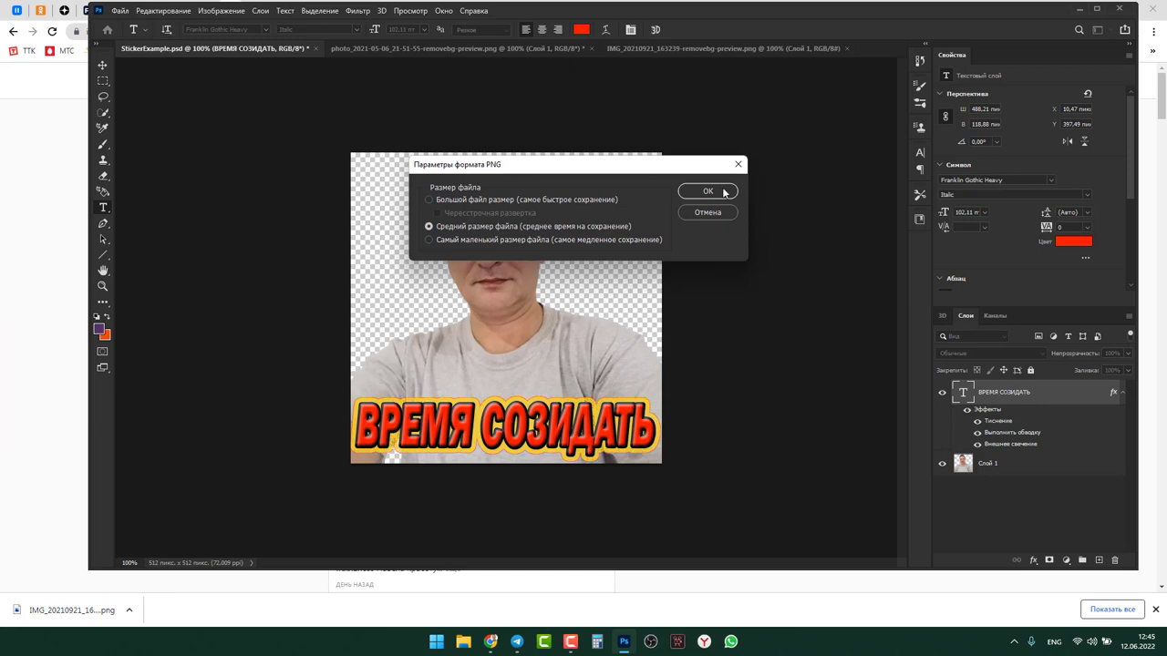
left_click(725, 192)
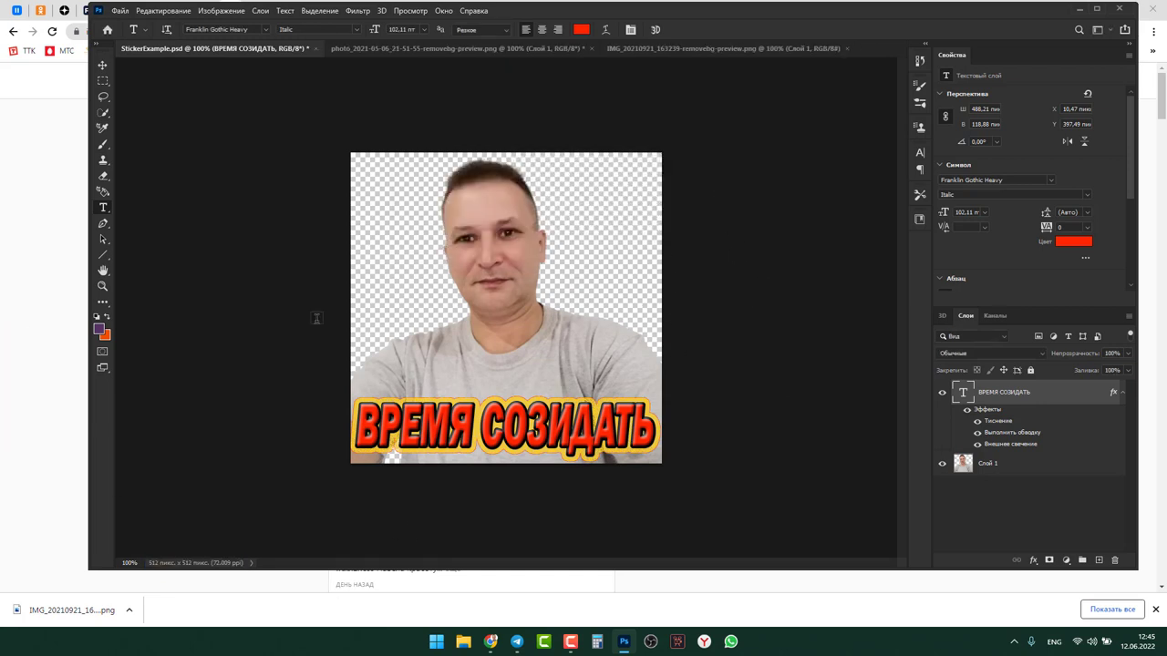
Switch to the Stickers bot chat in Telegram, create a new pack with /newpack and name it Status 7.0
left_click(1077, 10)
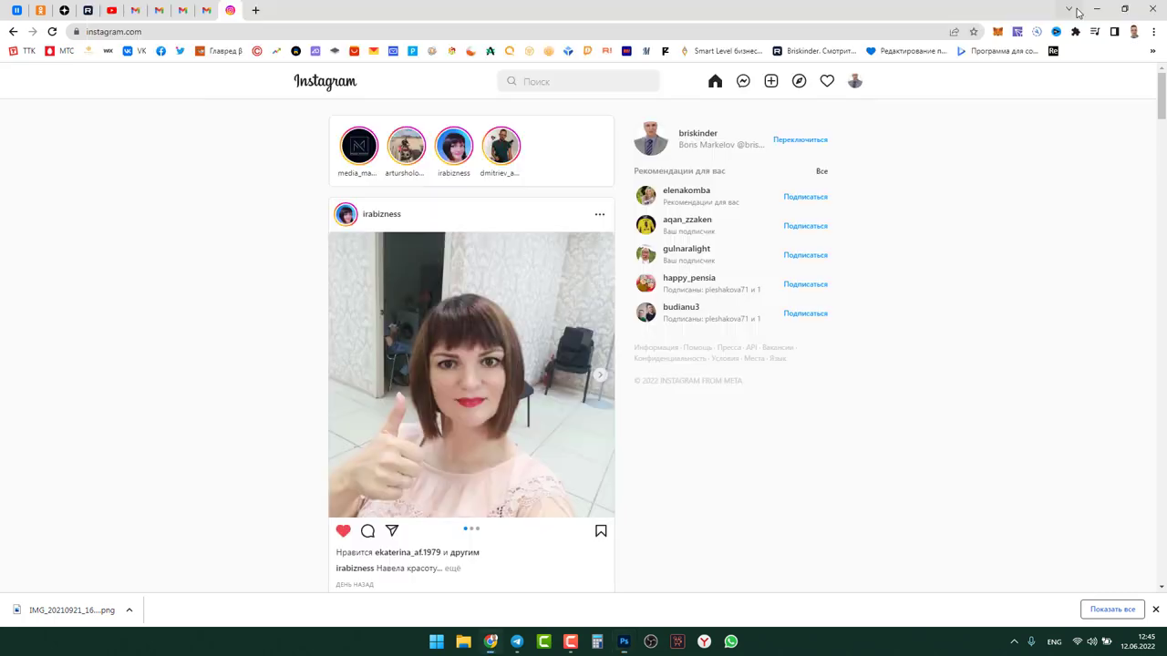
mouse_move(516, 647)
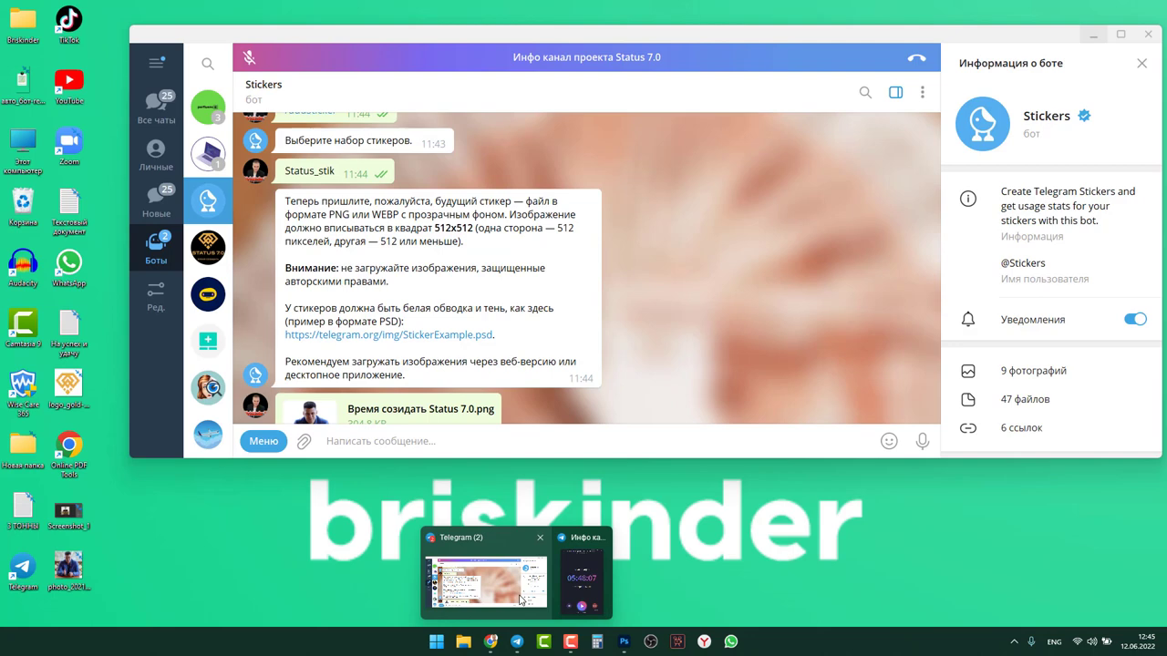
left_click(520, 599)
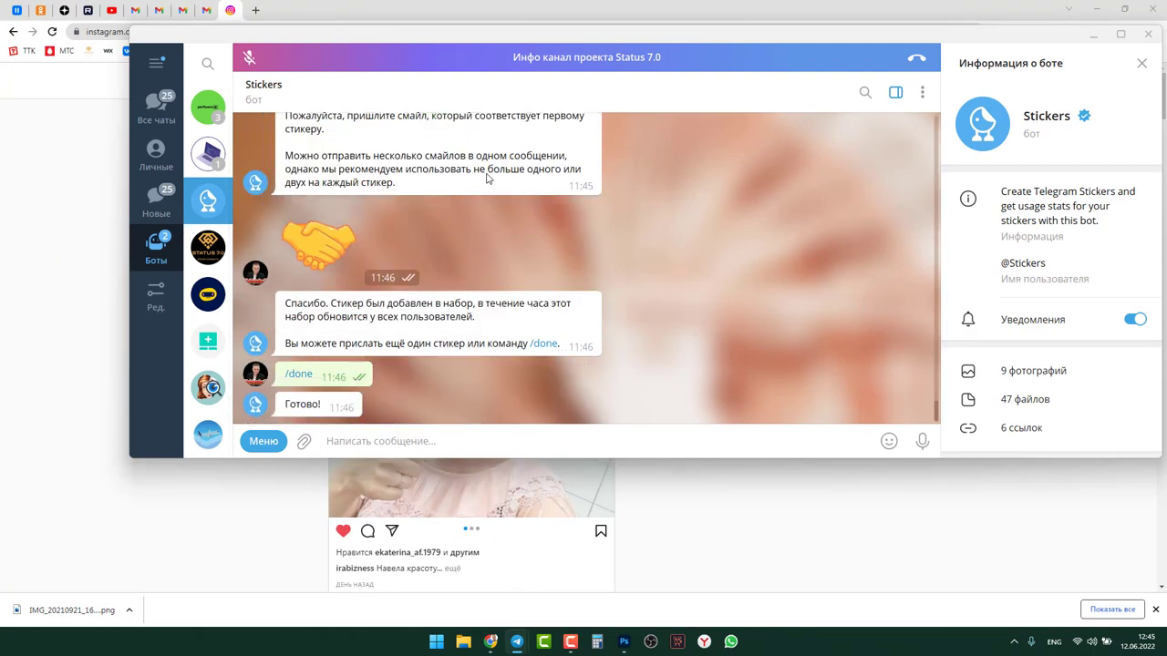
left_click(261, 442)
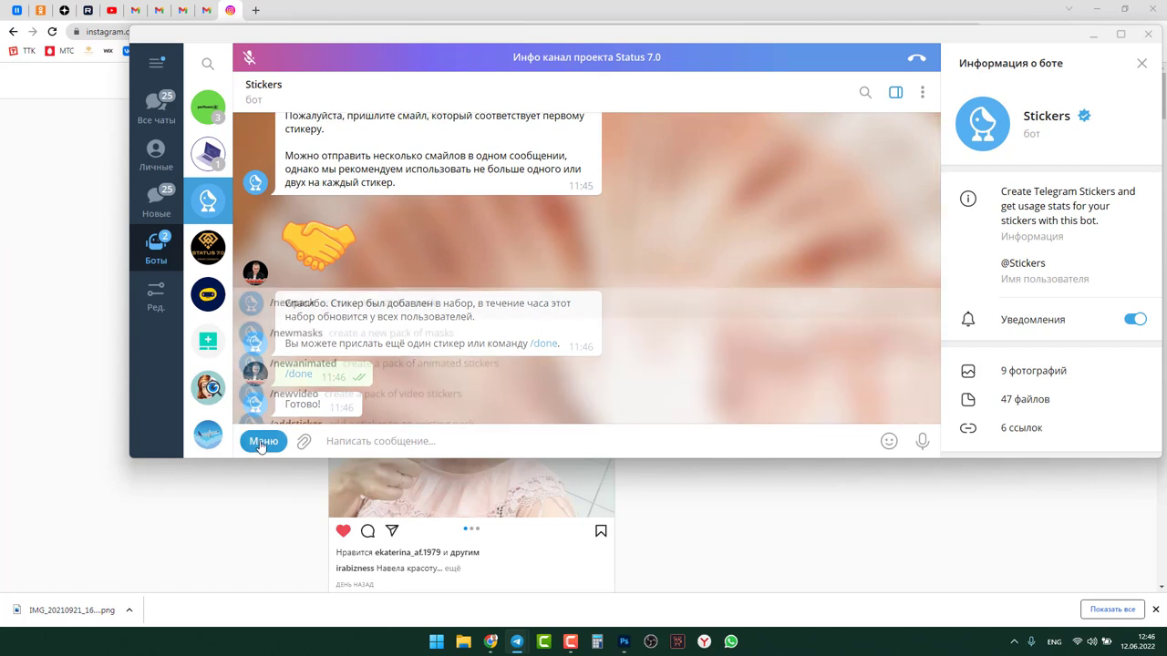
left_click(285, 304)
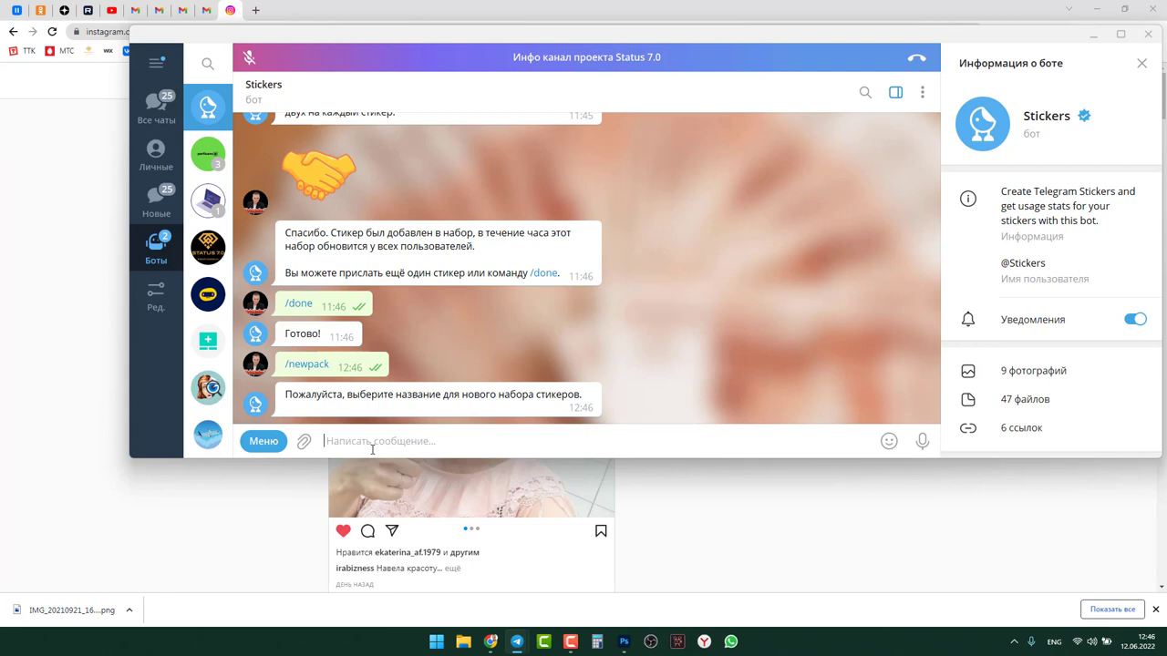
type("Status 7.0")
left_click(921, 441)
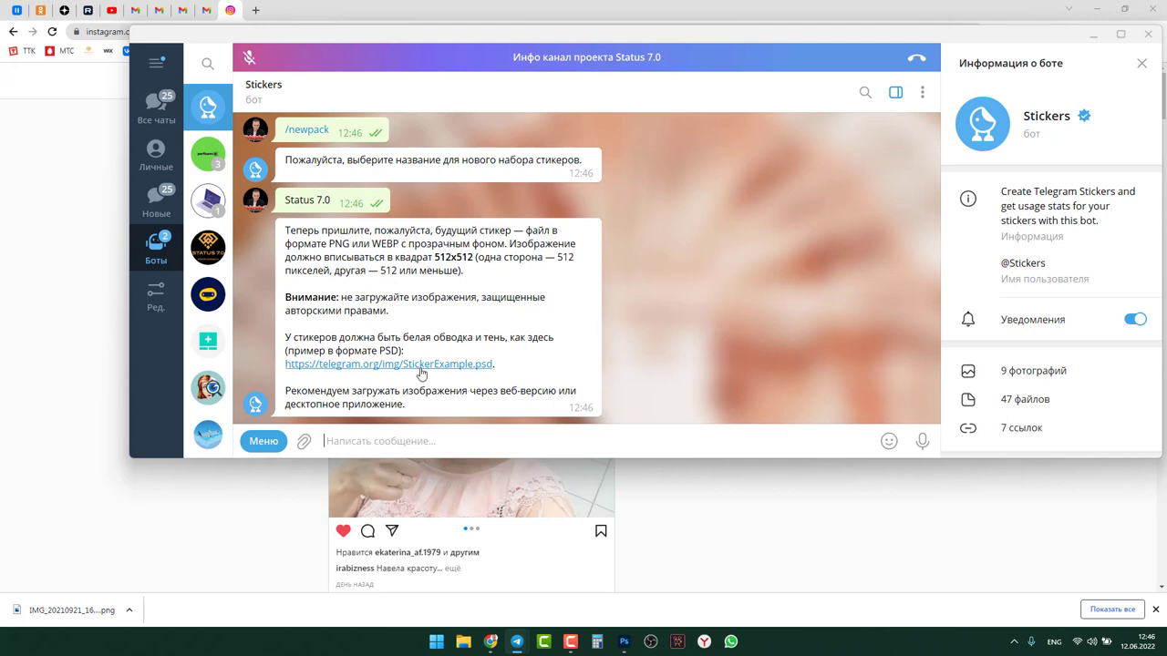
Send ВРЕМЯ BRISKINDER.png from the Изображения folder to the Stickers bot with image compression turned off
left_click(305, 445)
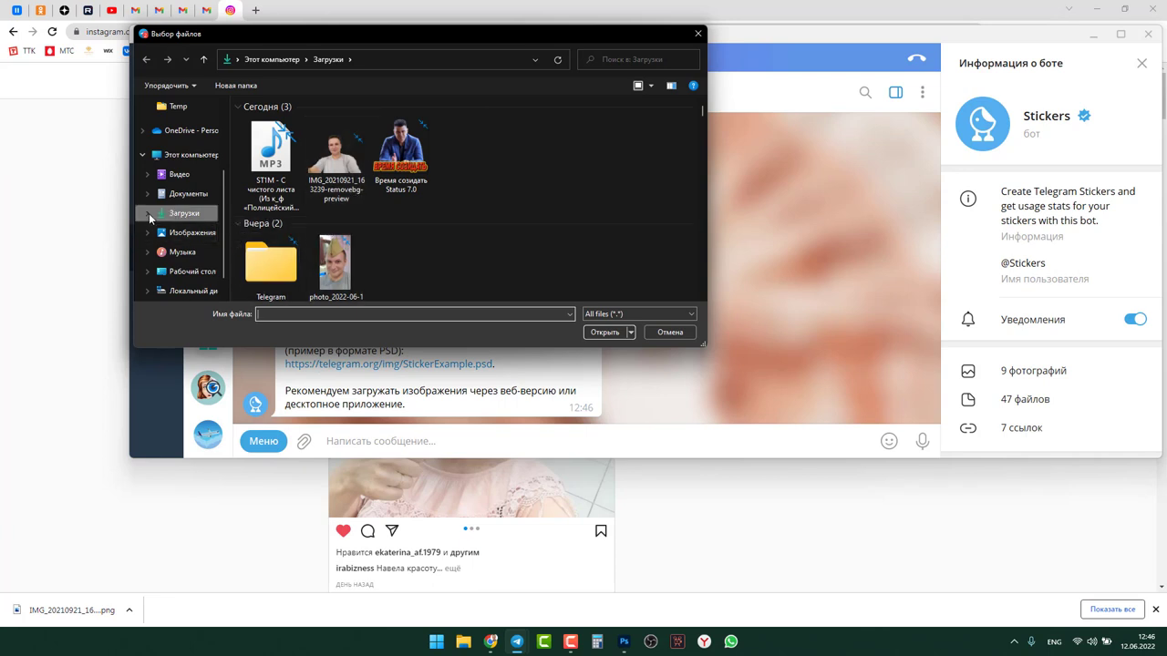
left_click(185, 239)
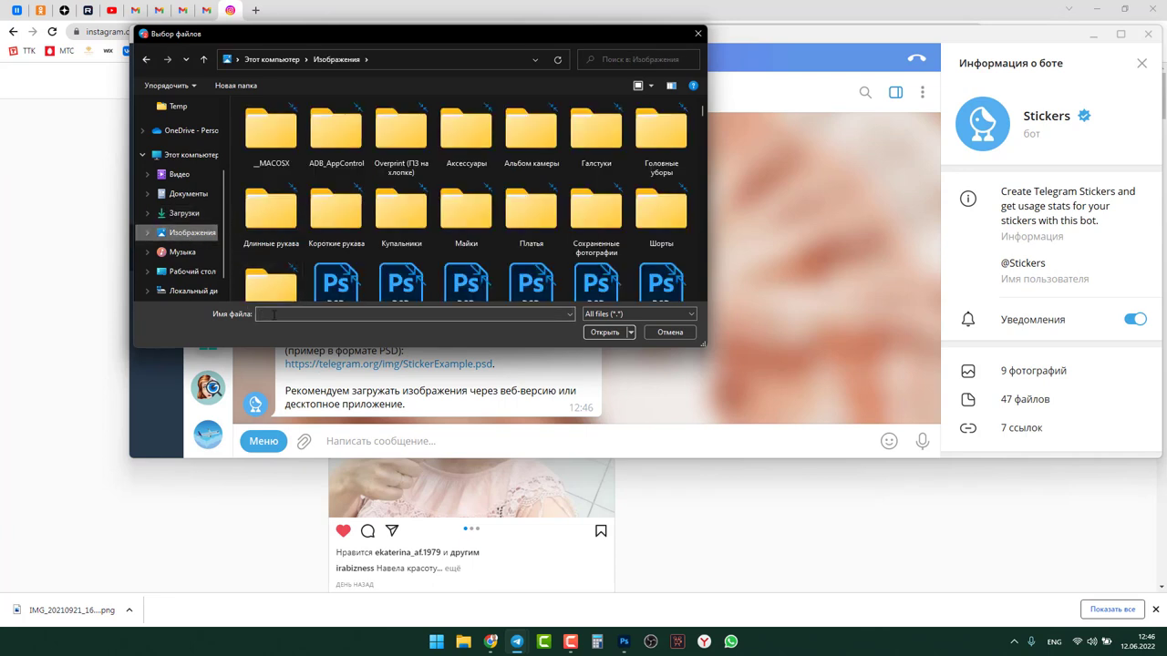
left_click(271, 314)
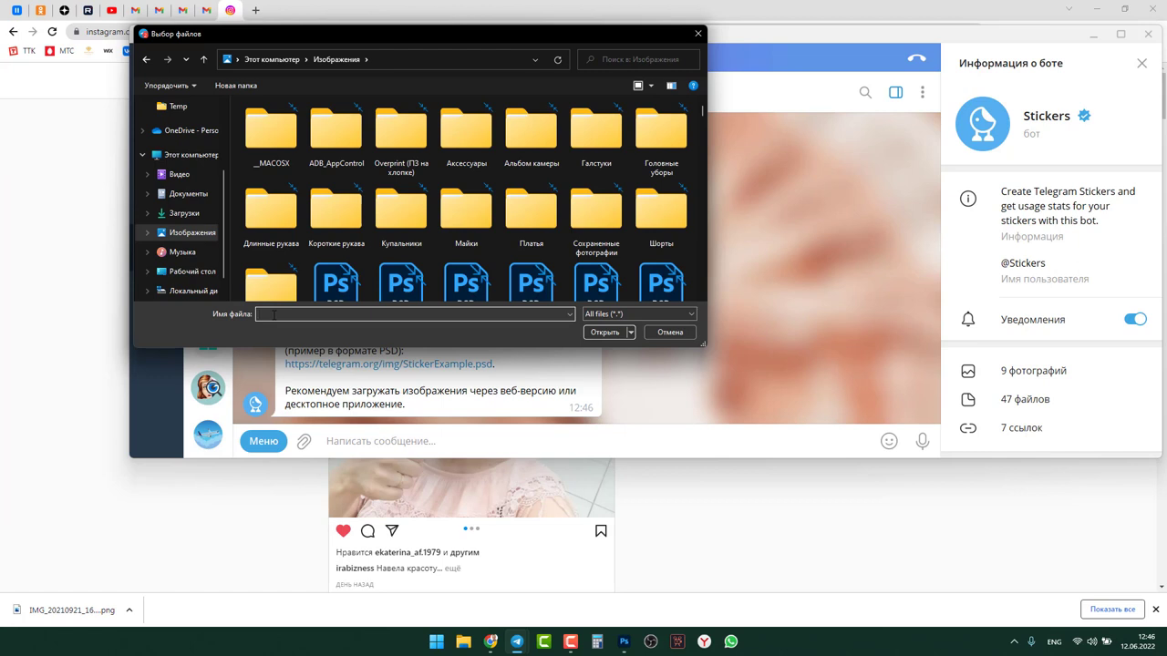
key("super+space")
type("вр")
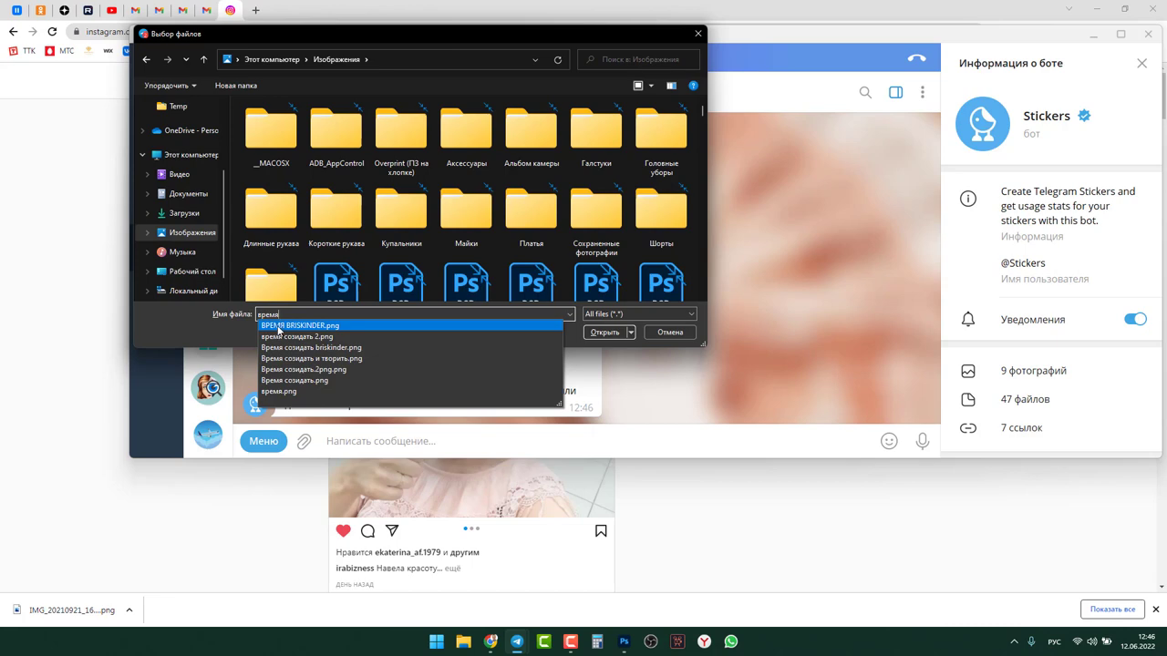
left_click(279, 326)
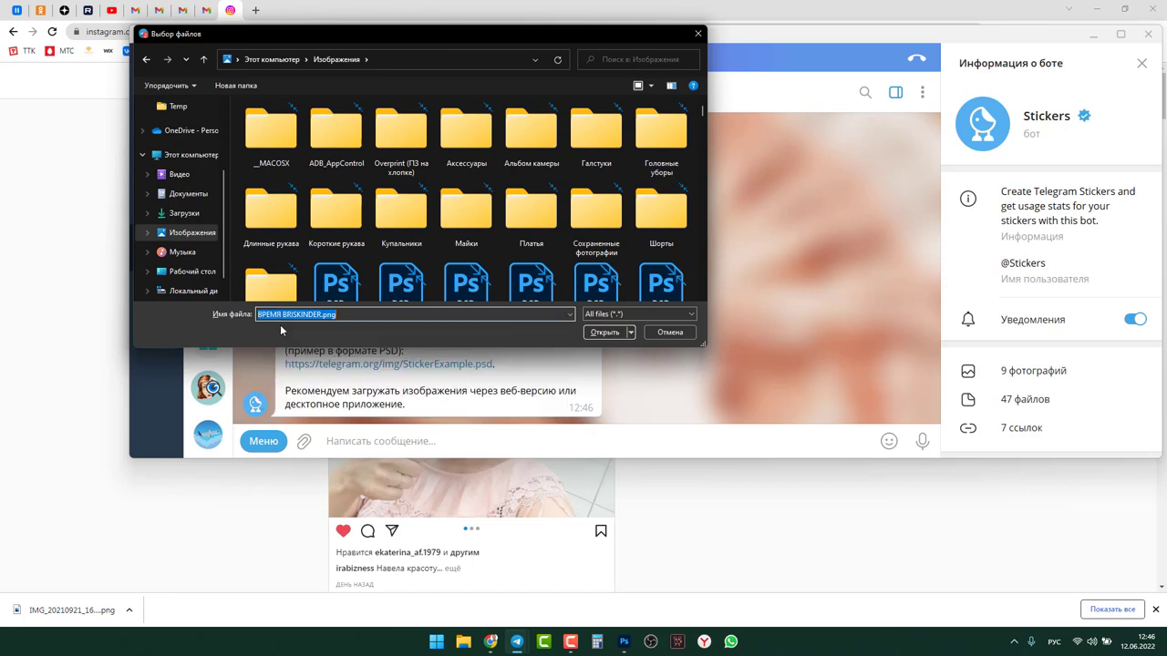
left_click(602, 332)
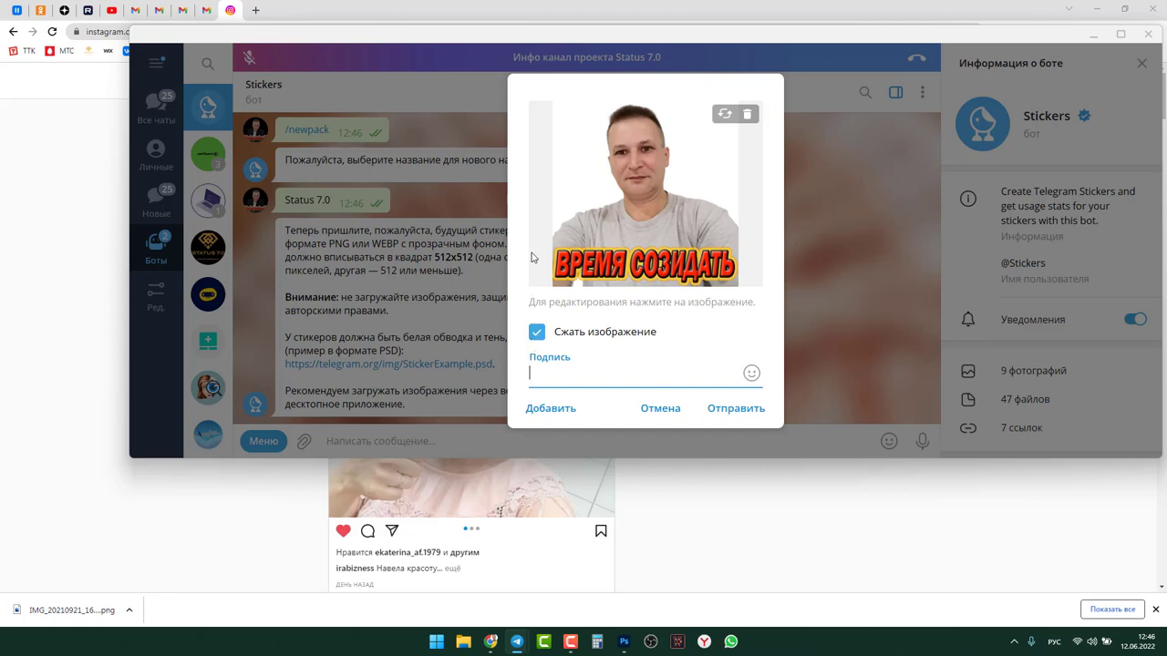
left_click(536, 334)
left_click(738, 410)
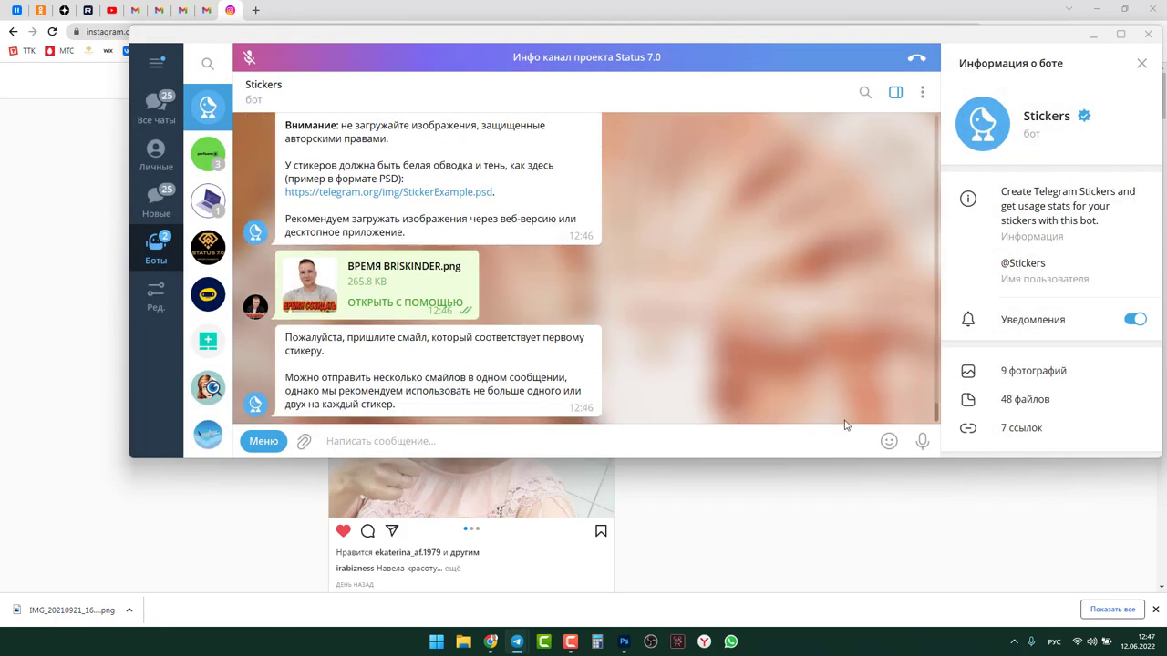
Assign the raised fist emoji ✊ to the first sticker and send the bot the /publish command
mouse_move(889, 441)
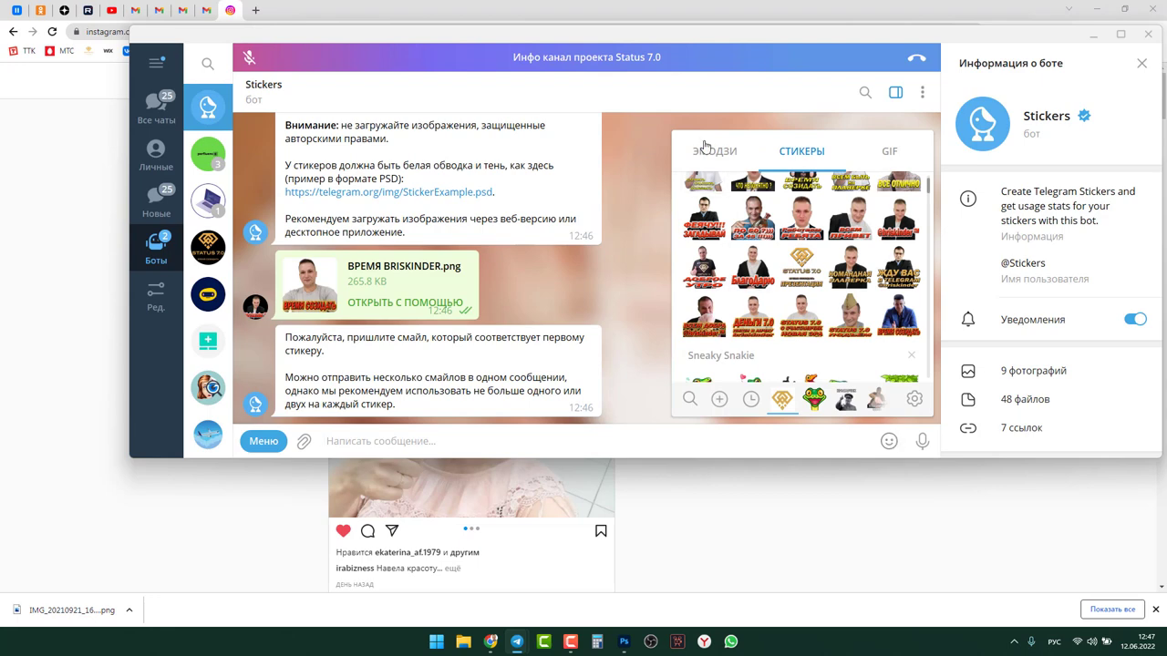
left_click(706, 150)
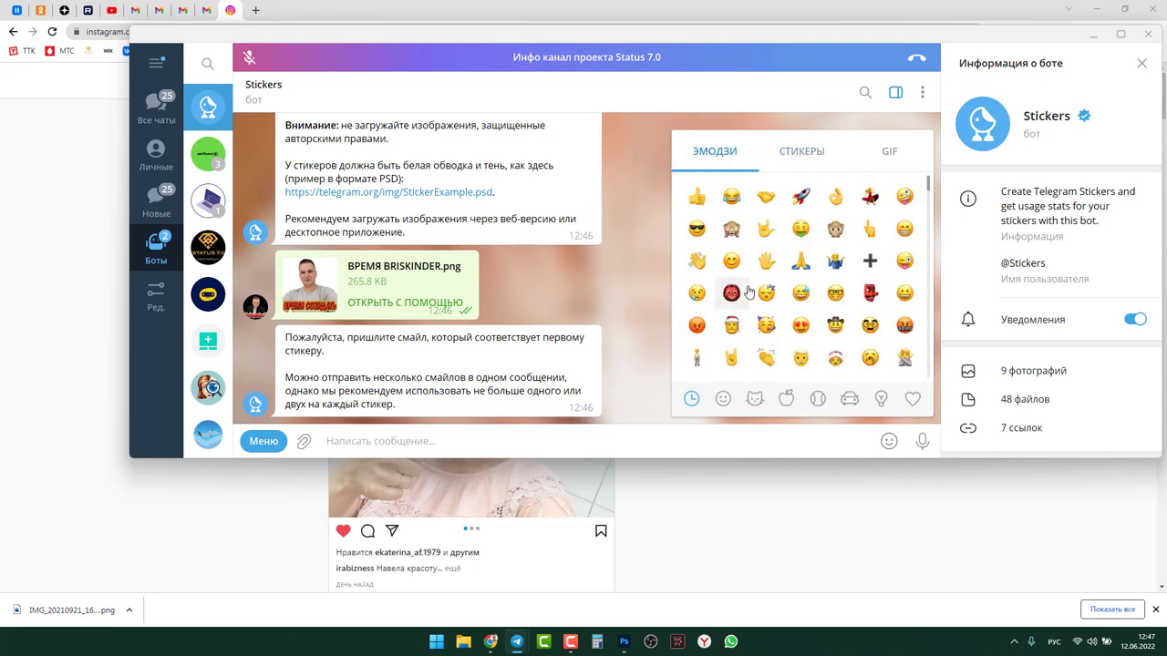
scroll(747, 291, "down", 2)
scroll(747, 291, "down", 1)
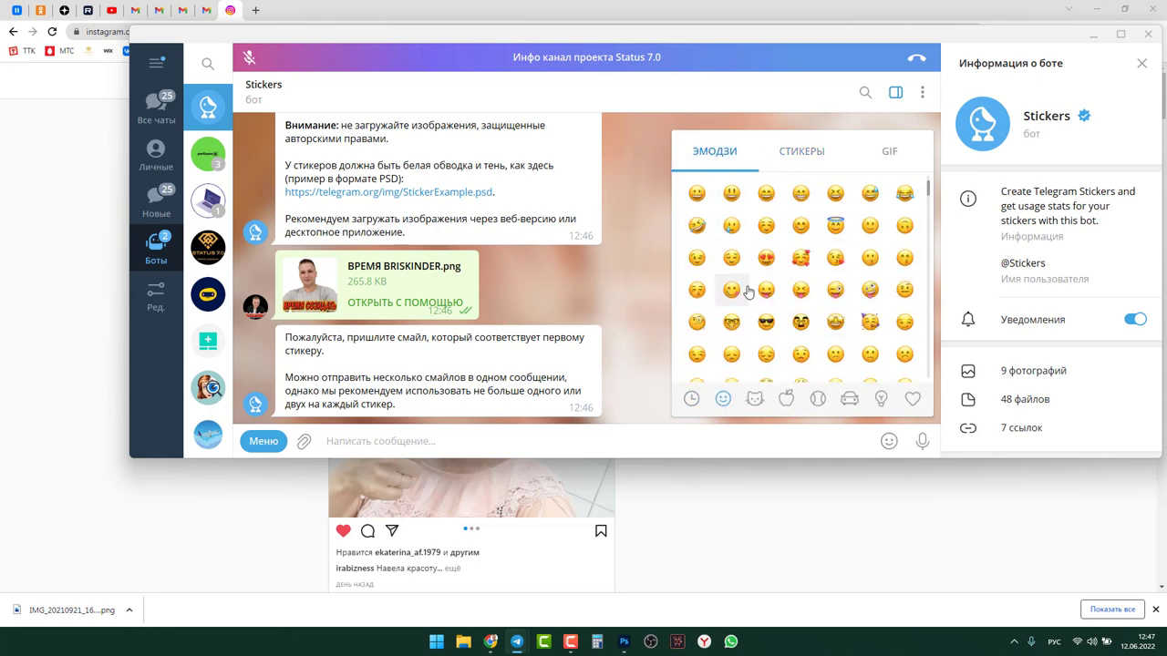
scroll(747, 290, "up", 1)
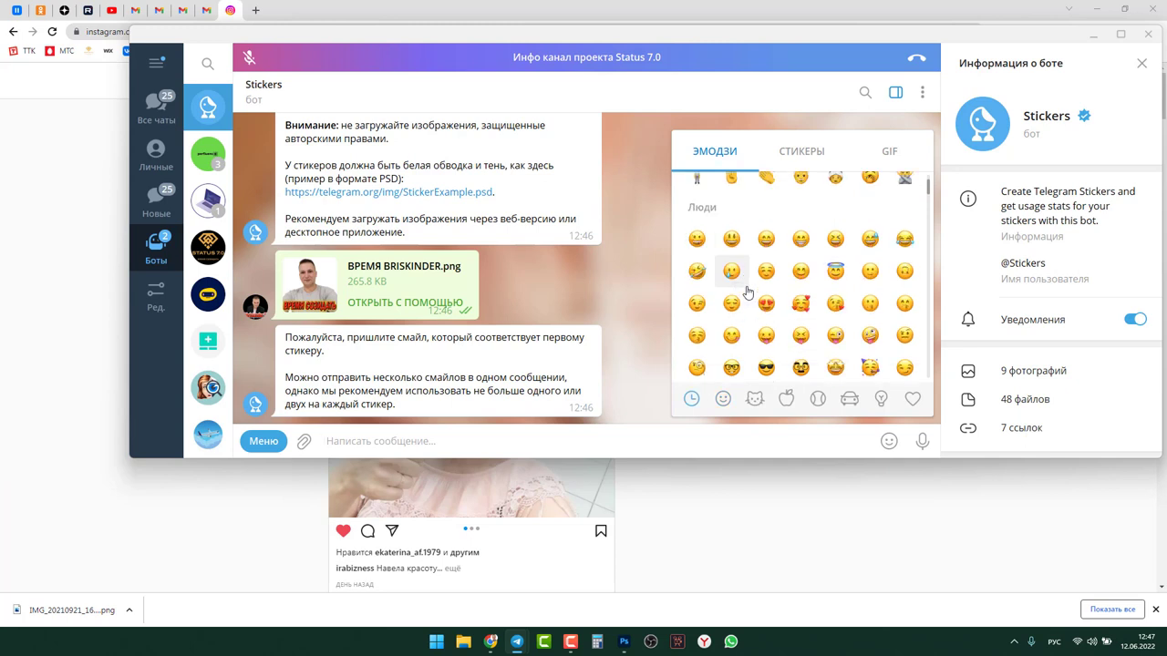
scroll(747, 290, "down", 5)
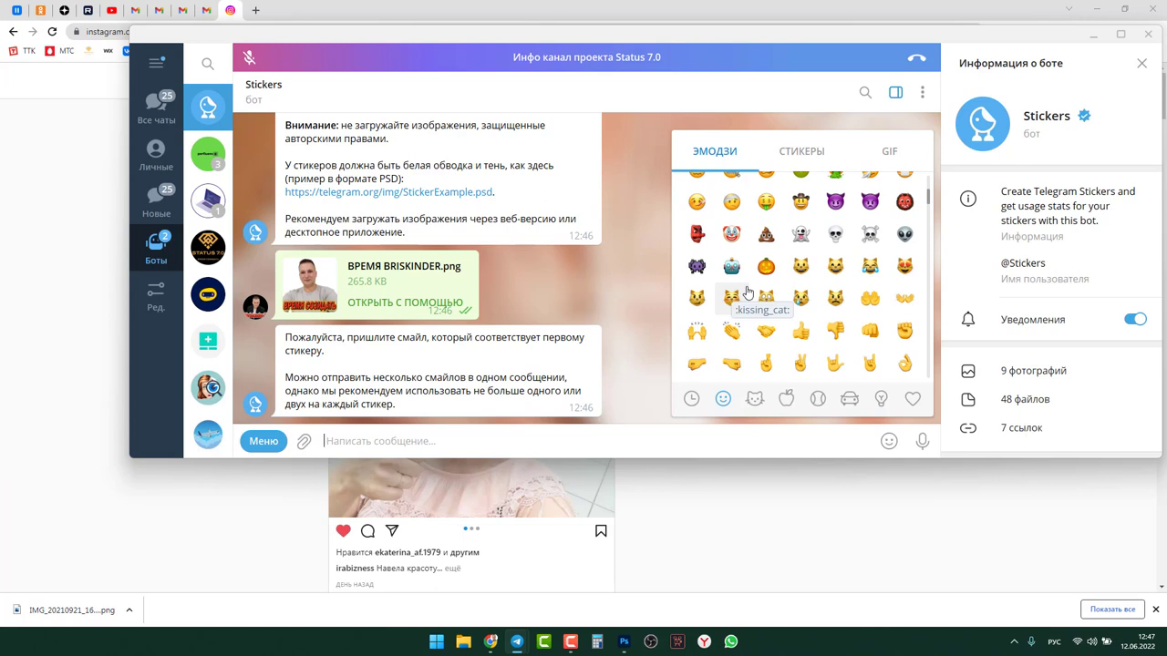
scroll(747, 290, "down", 1)
left_click_drag(904, 288, 696, 248)
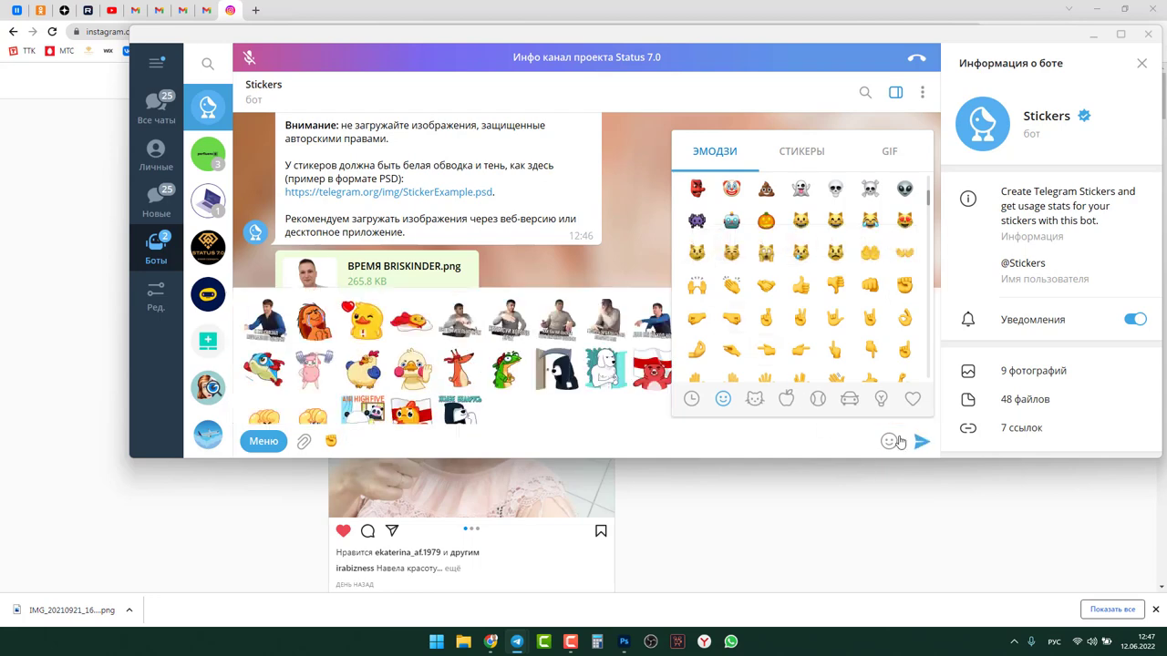
left_click(921, 442)
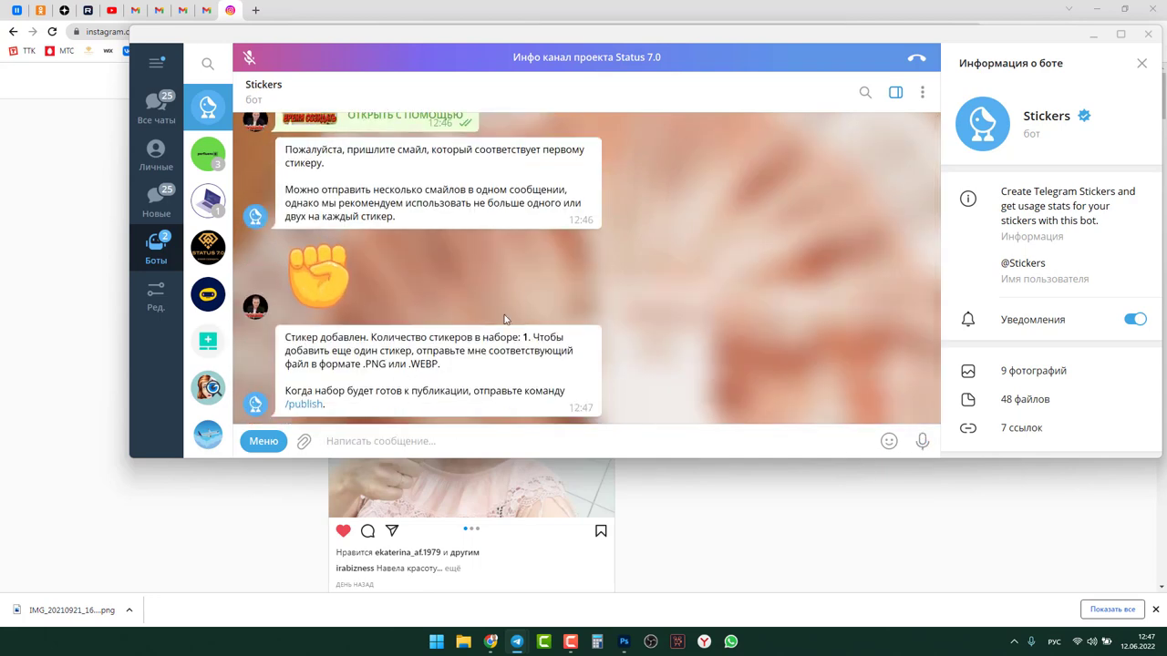
left_click(301, 405)
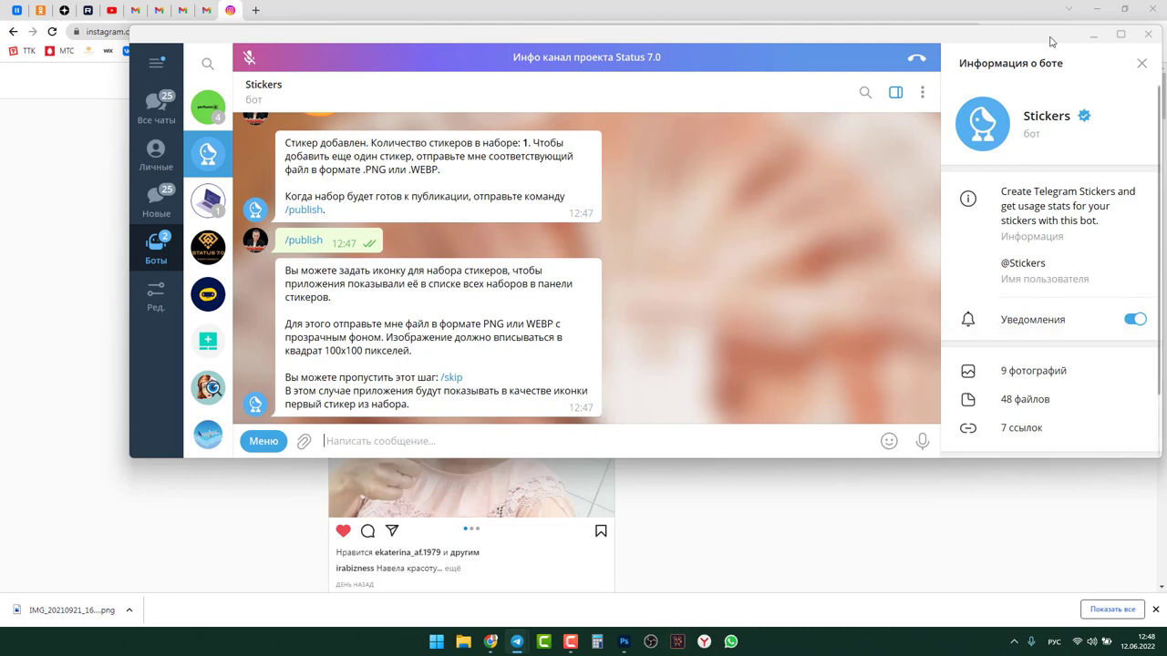
Minimize the Telegram and browser windows and browse the Изображения folder in File Explorer down to the Status 7.0 coin images
left_click(1091, 35)
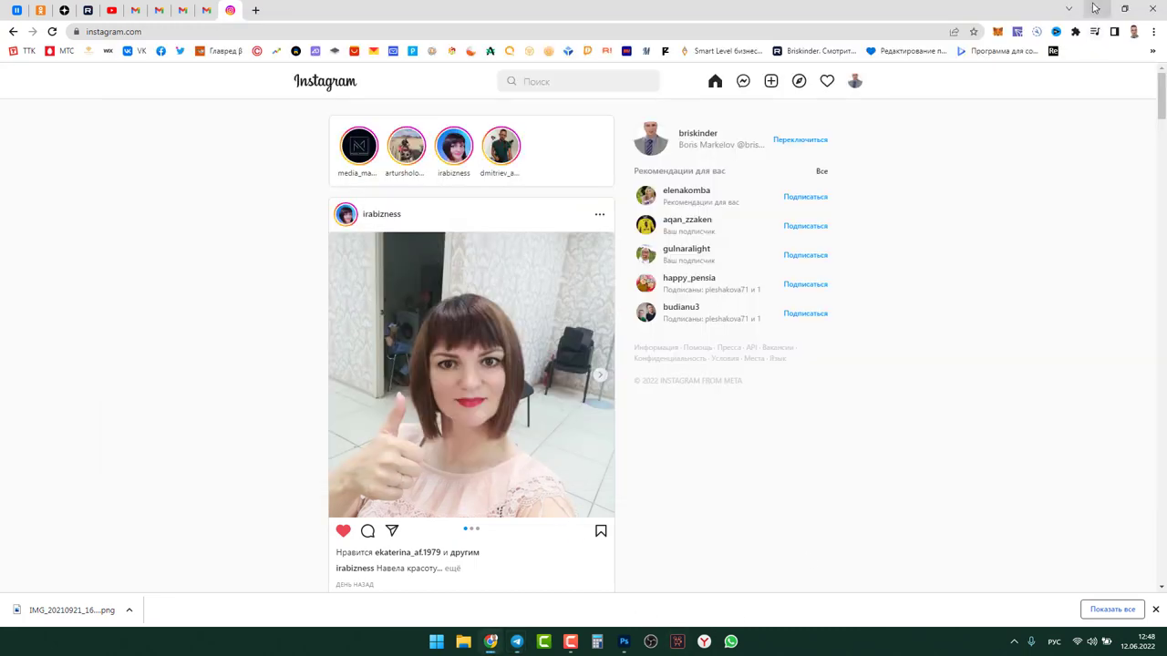
left_click(1093, 10)
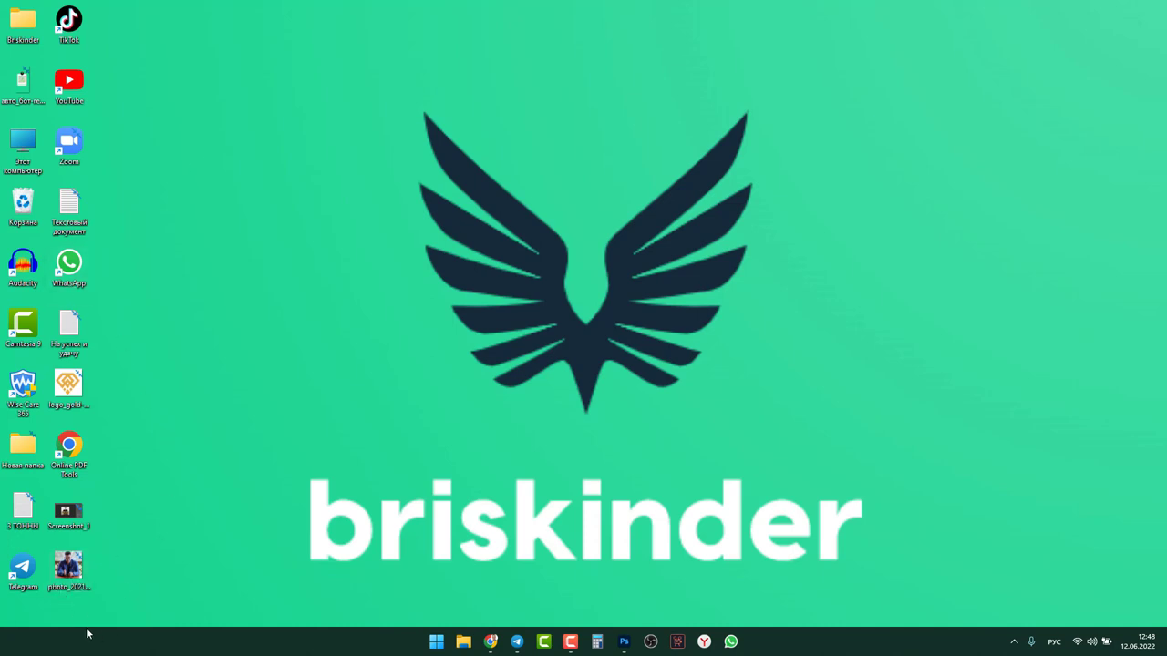
left_click(466, 648)
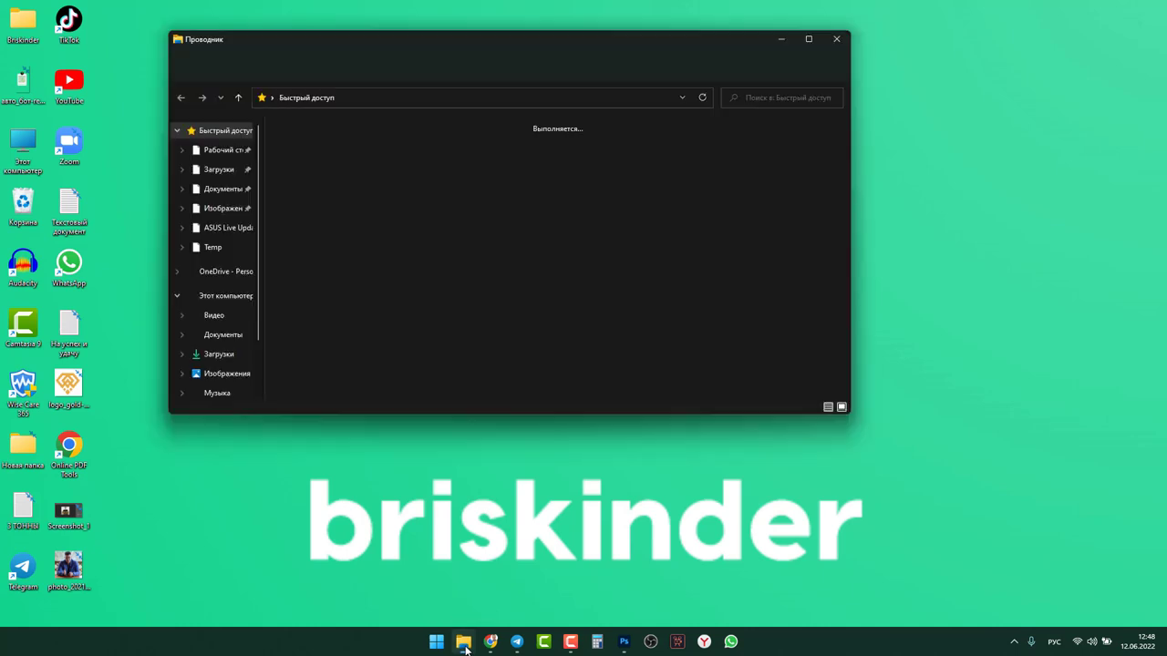
left_click(221, 375)
scroll(492, 276, "down", 5)
scroll(492, 276, "down", 10)
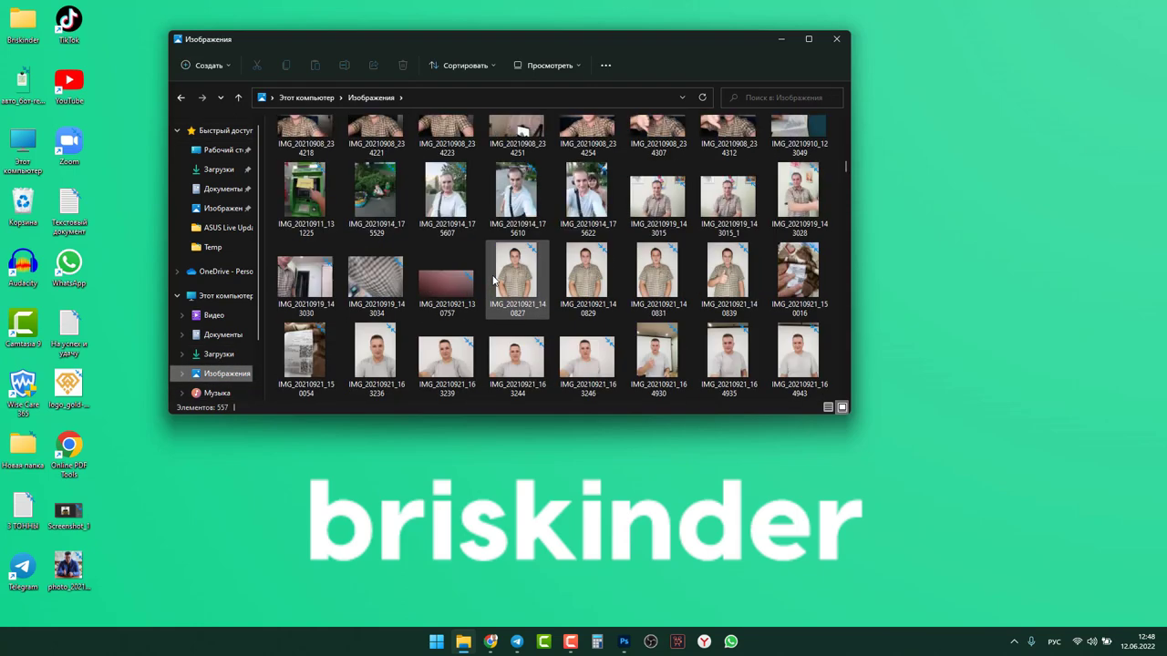
scroll(387, 222, "down", 10)
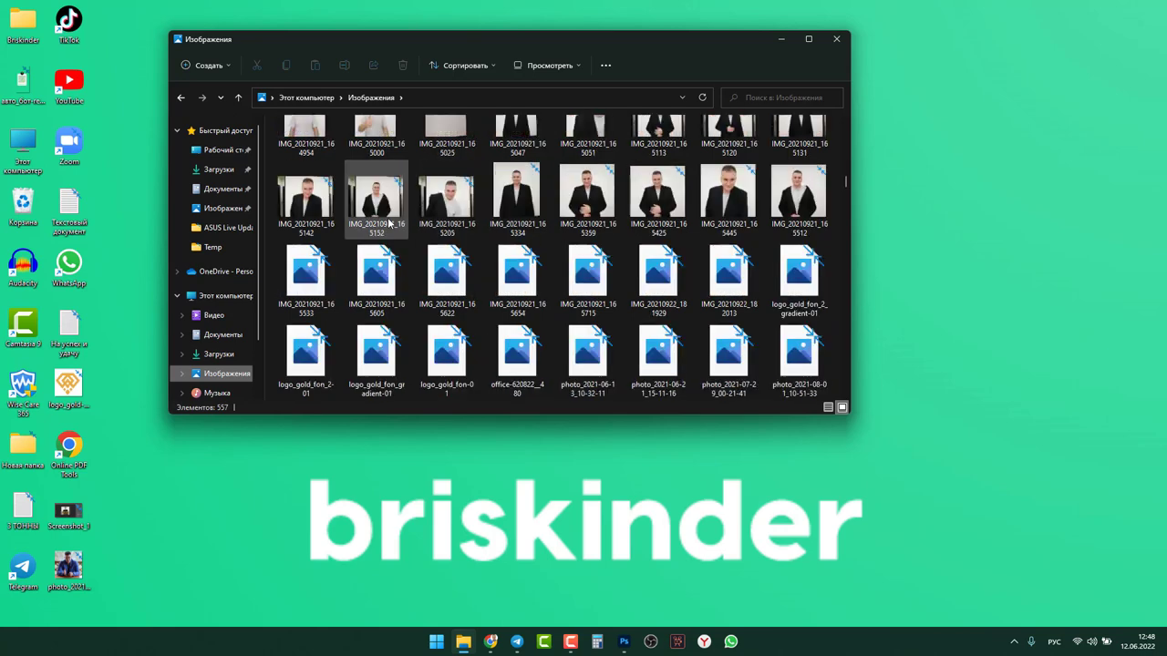
scroll(387, 217, "down", 3)
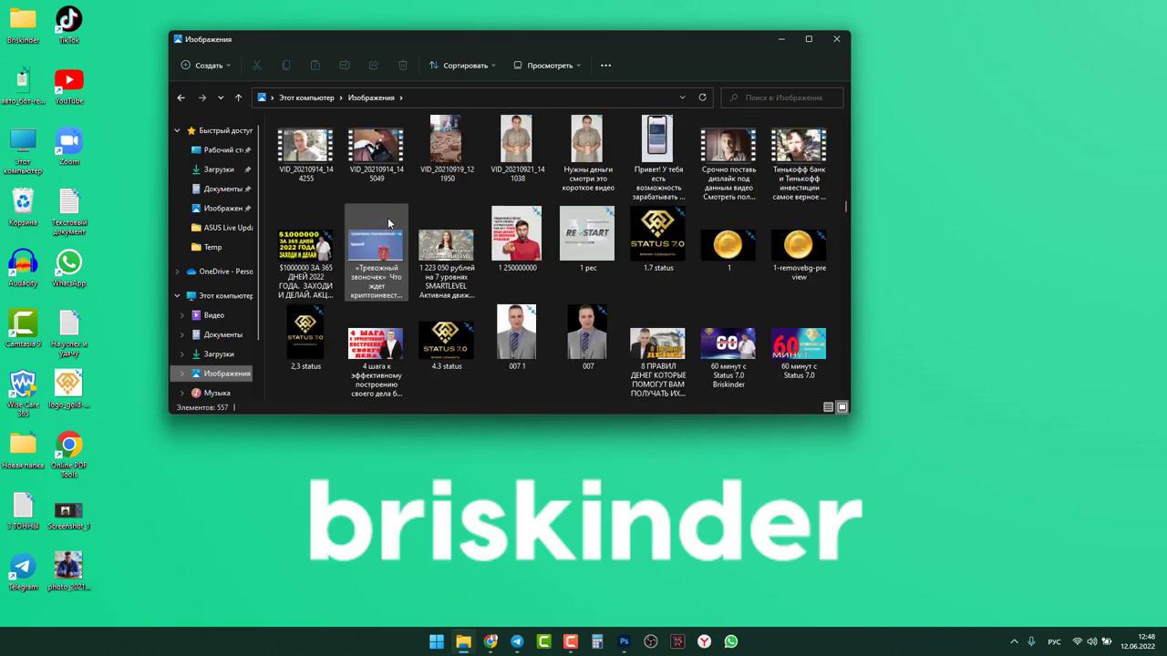
Open the coin image named 1 from the Изображения folder in Paint
left_click(725, 247)
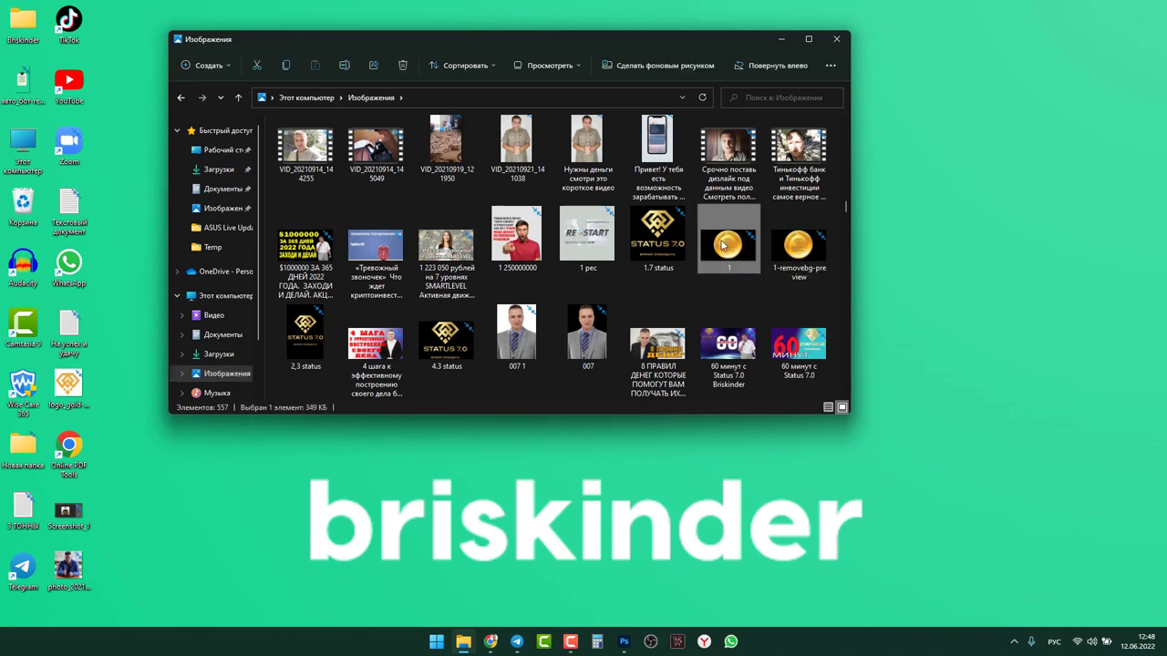
right_click(722, 244)
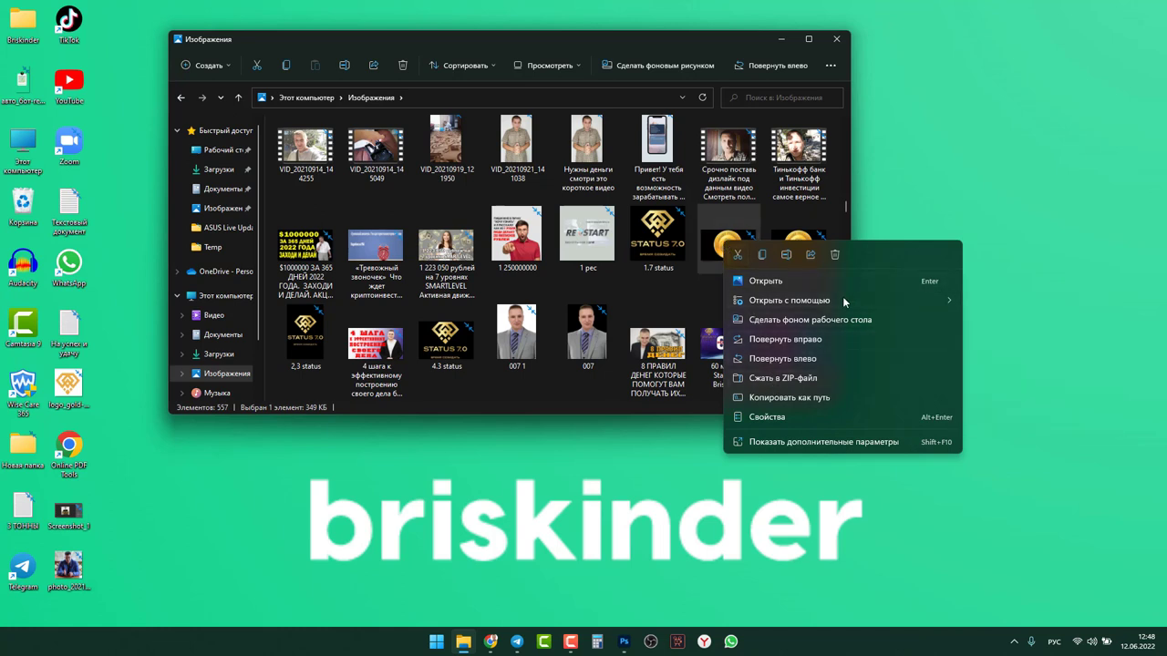
left_click(794, 441)
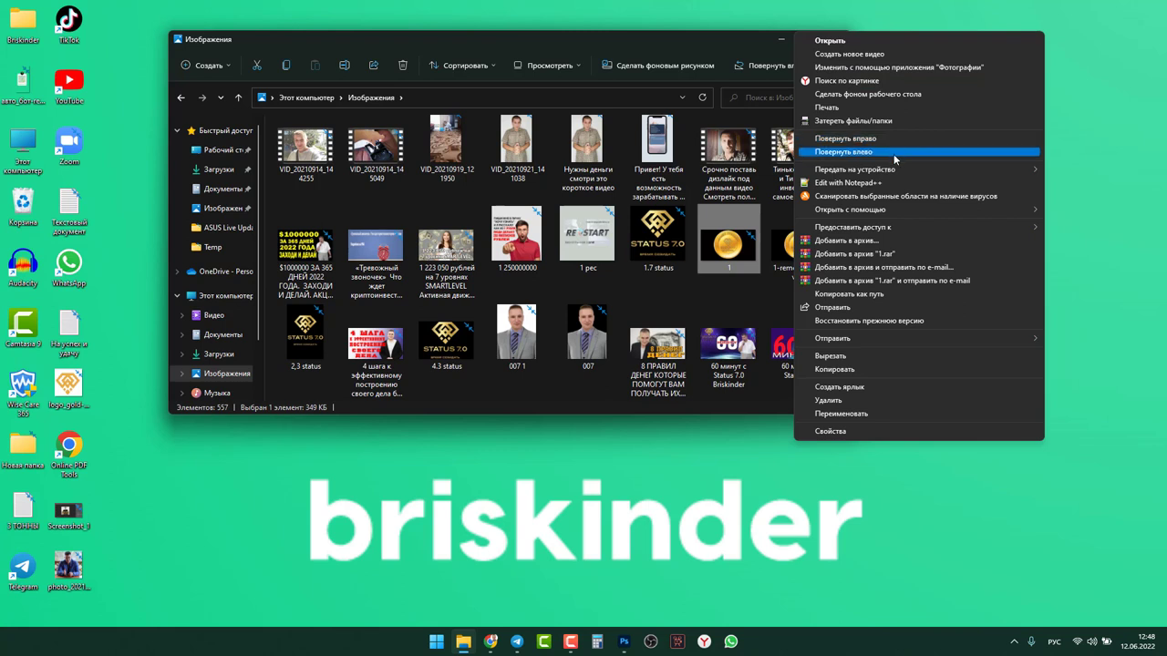
mouse_move(902, 174)
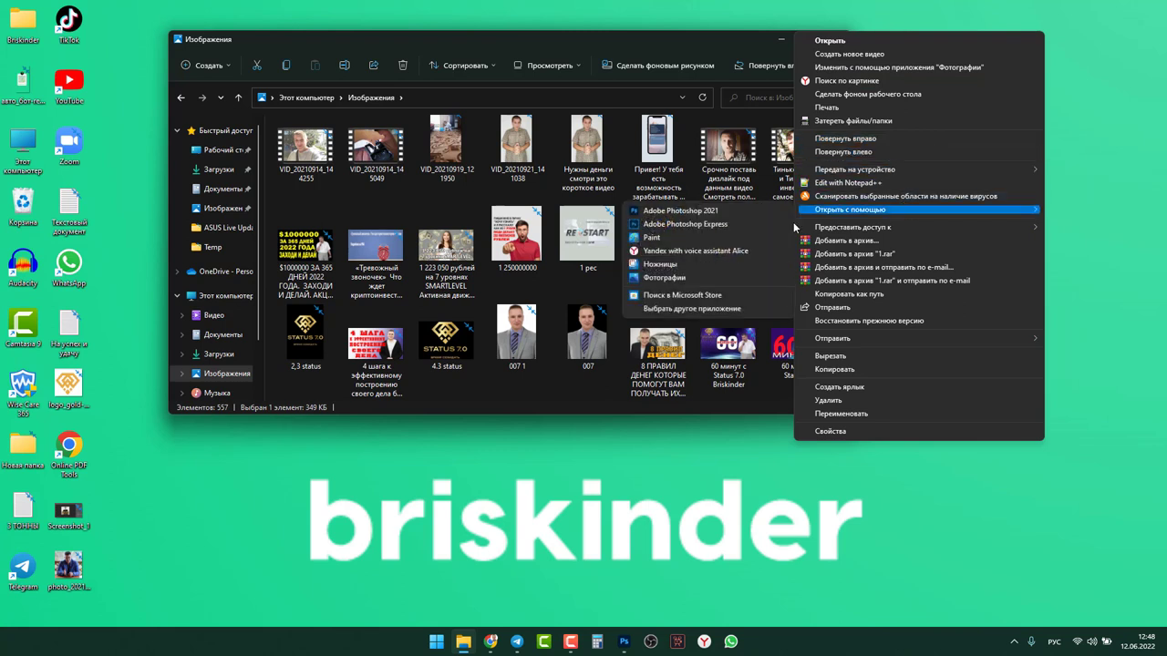
mouse_move(807, 210)
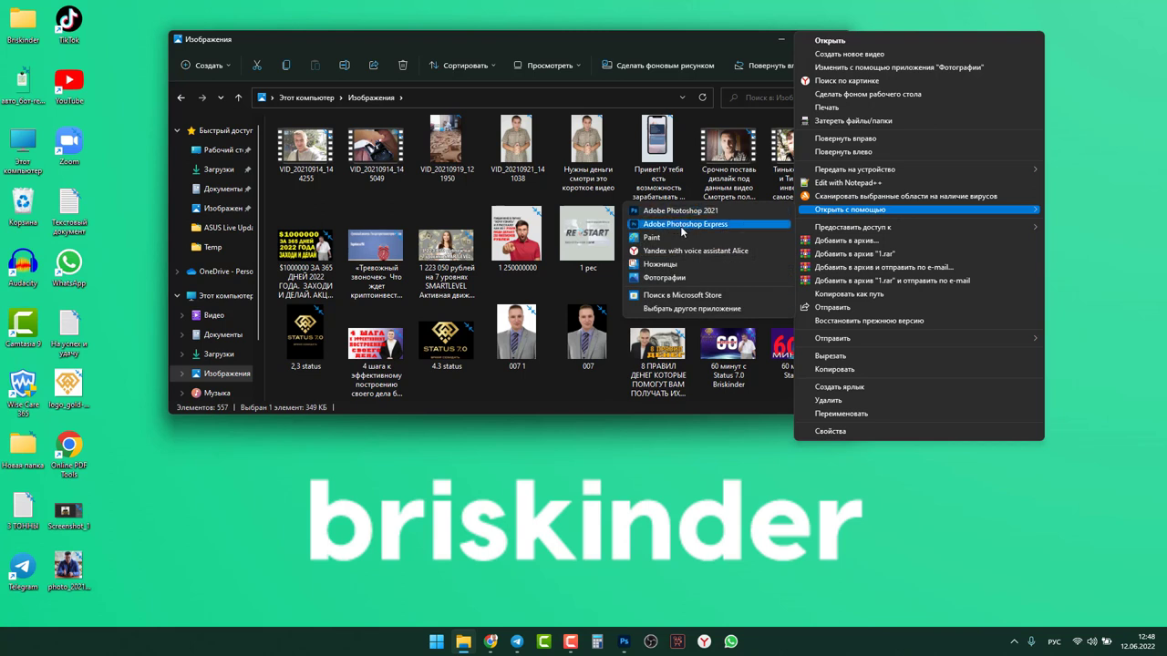
left_click(650, 237)
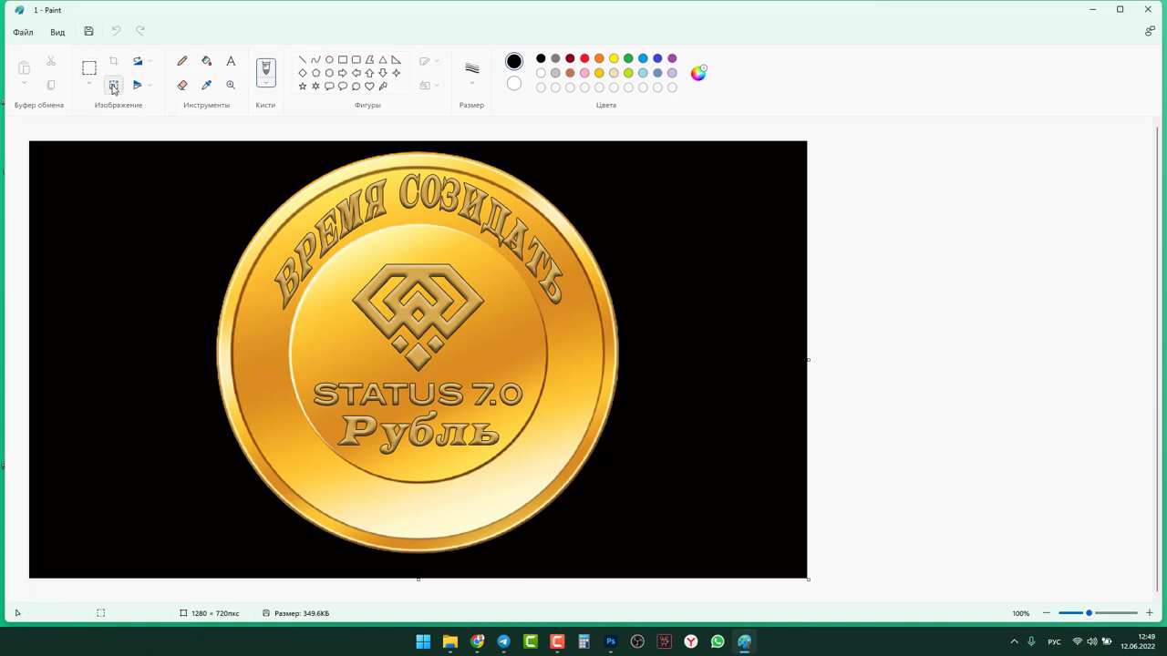
Resize the coin image to 100 by 100 pixels with the aspect ratio unlocked
left_click(114, 86)
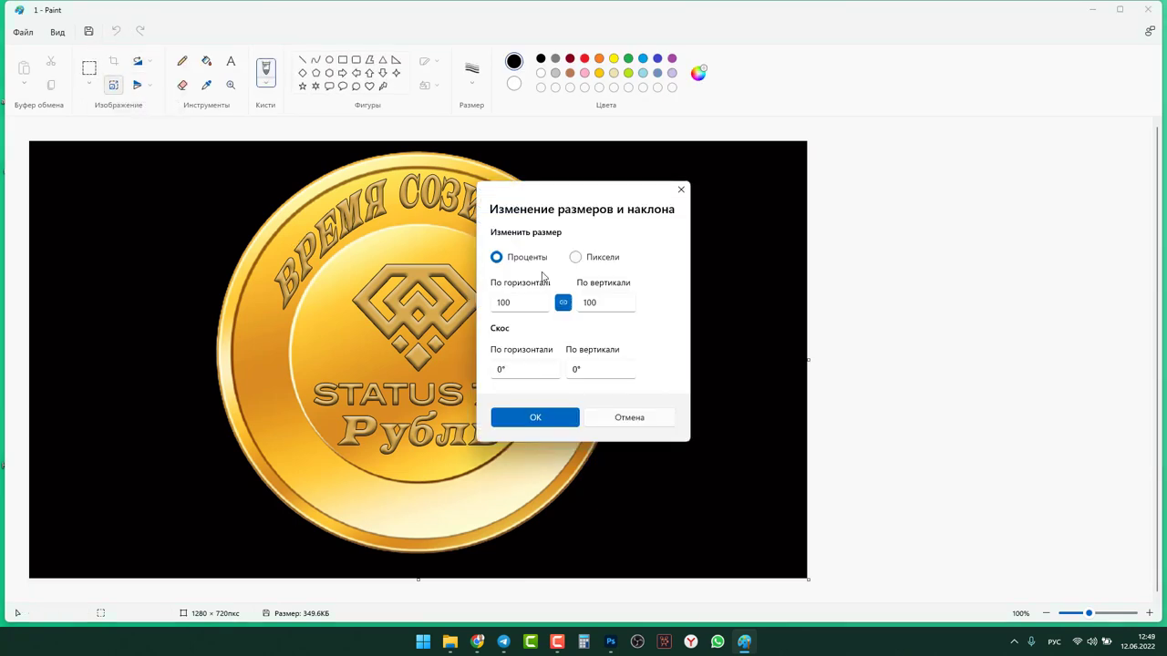
left_click(575, 257)
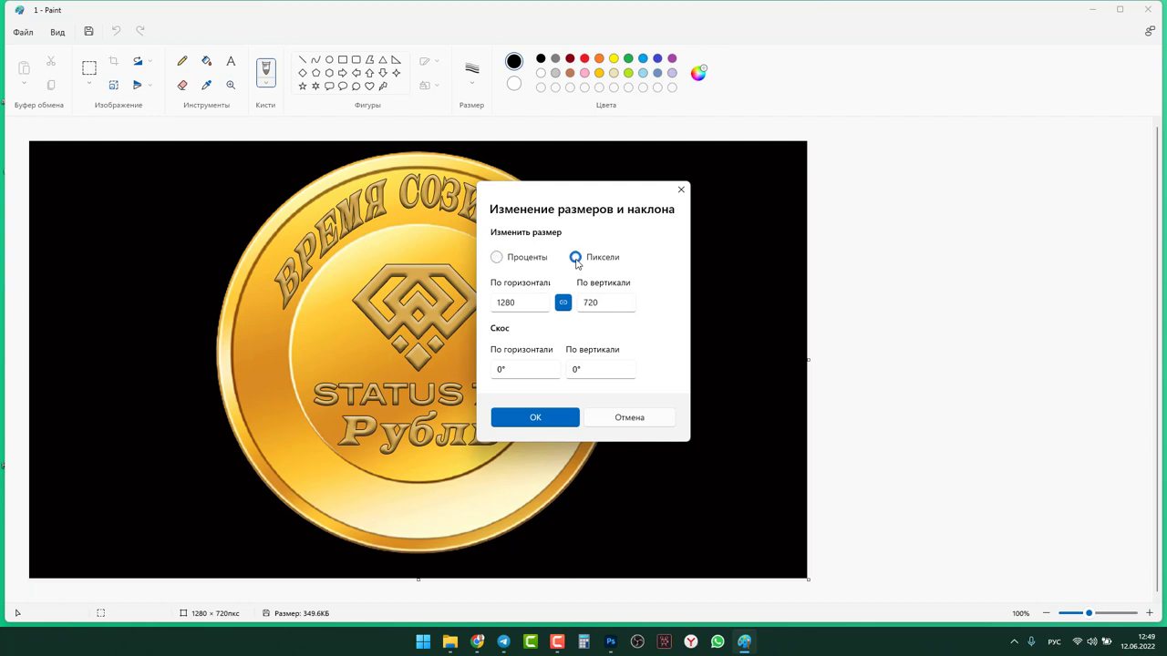
left_click(517, 301)
double_click(517, 301)
type("1")
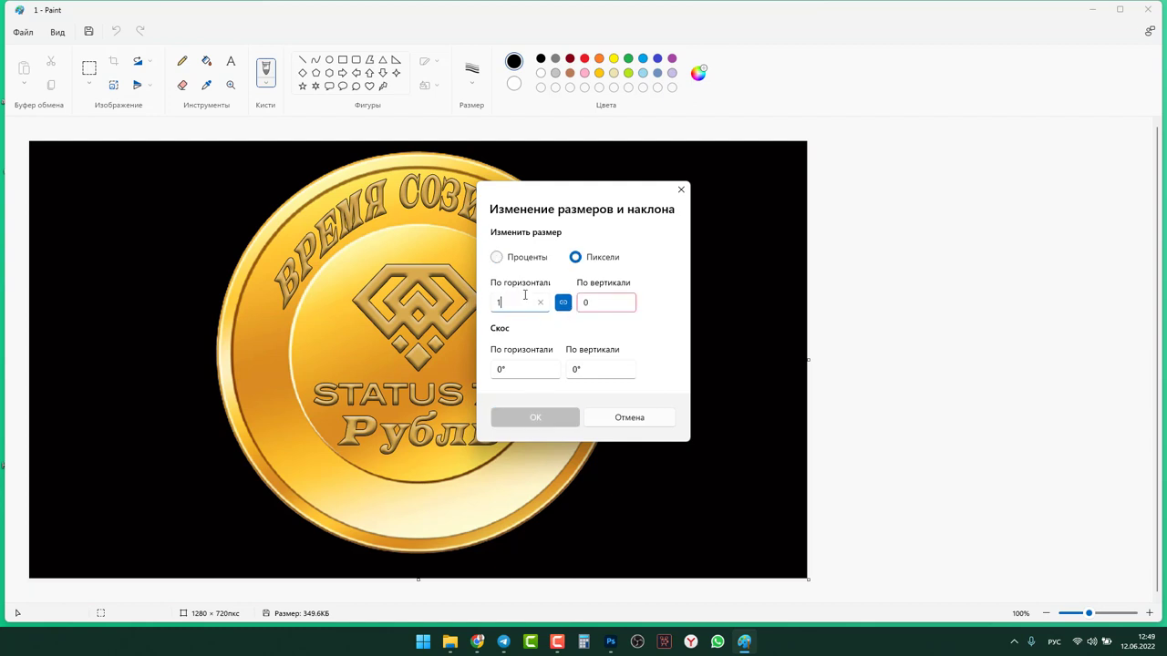
type("00")
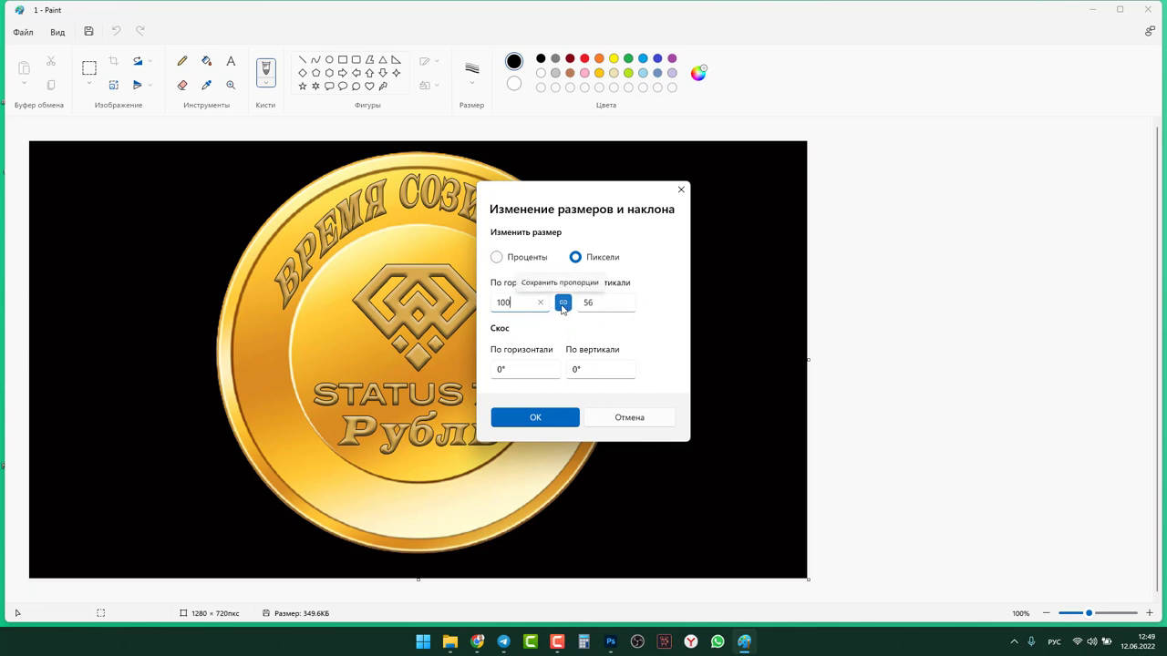
left_click(562, 304)
double_click(588, 303)
type("5")
double_click(591, 303)
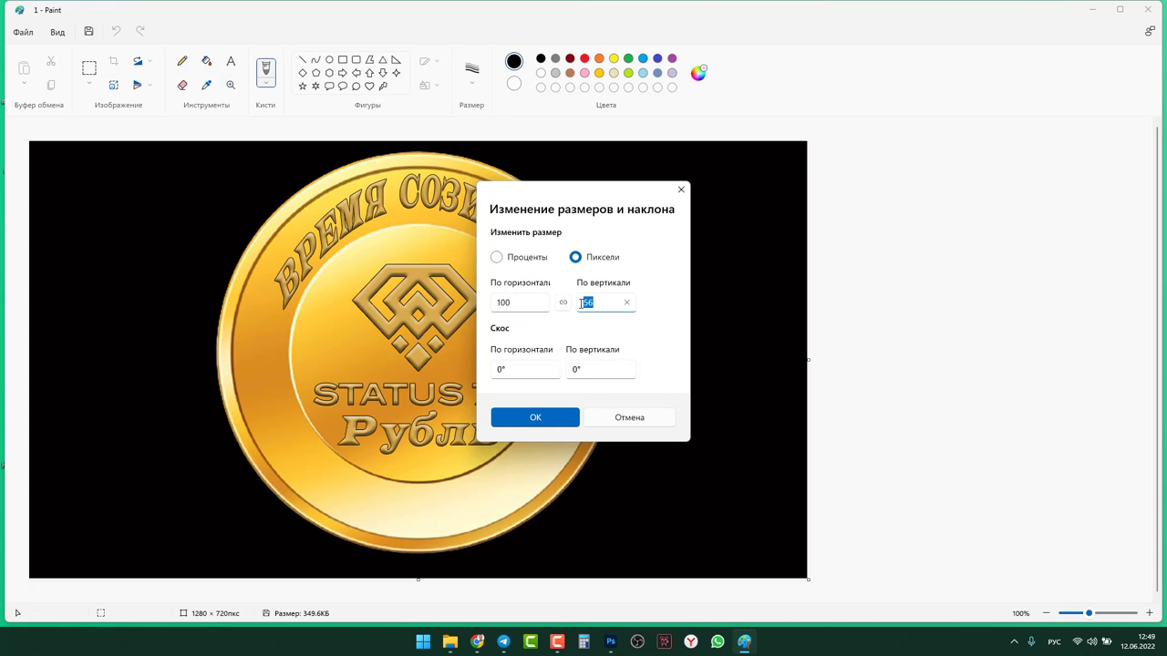
type("100")
left_click(537, 418)
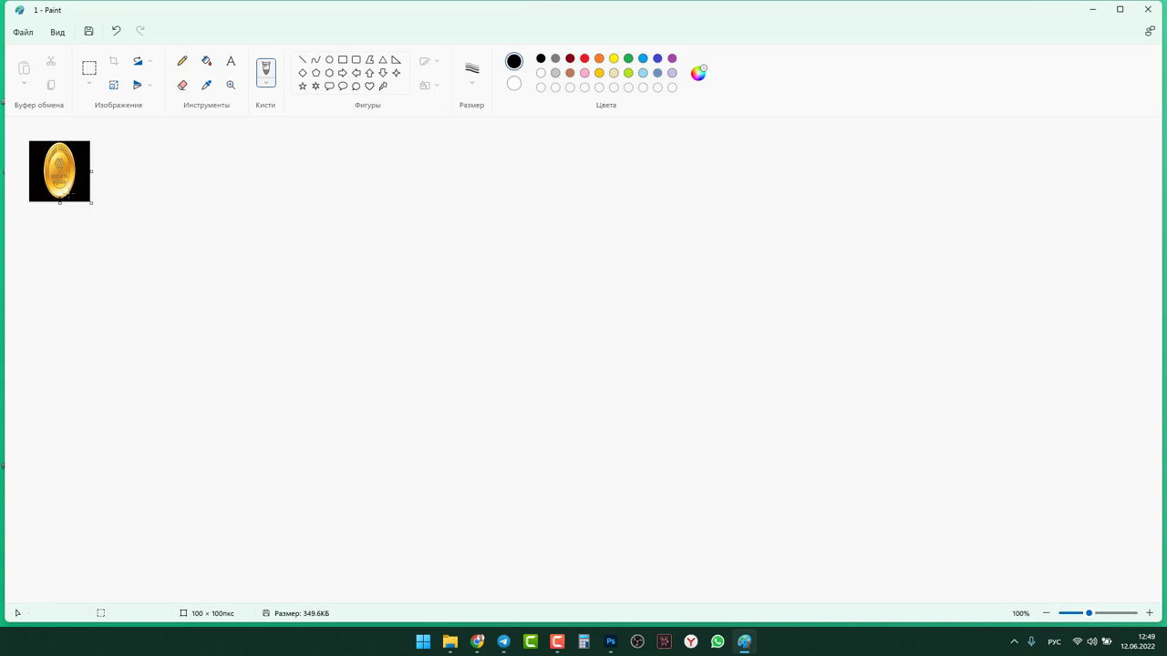
Save the resized coin image as a PNG named алоощло in the Рабочий стол folder
left_click(22, 31)
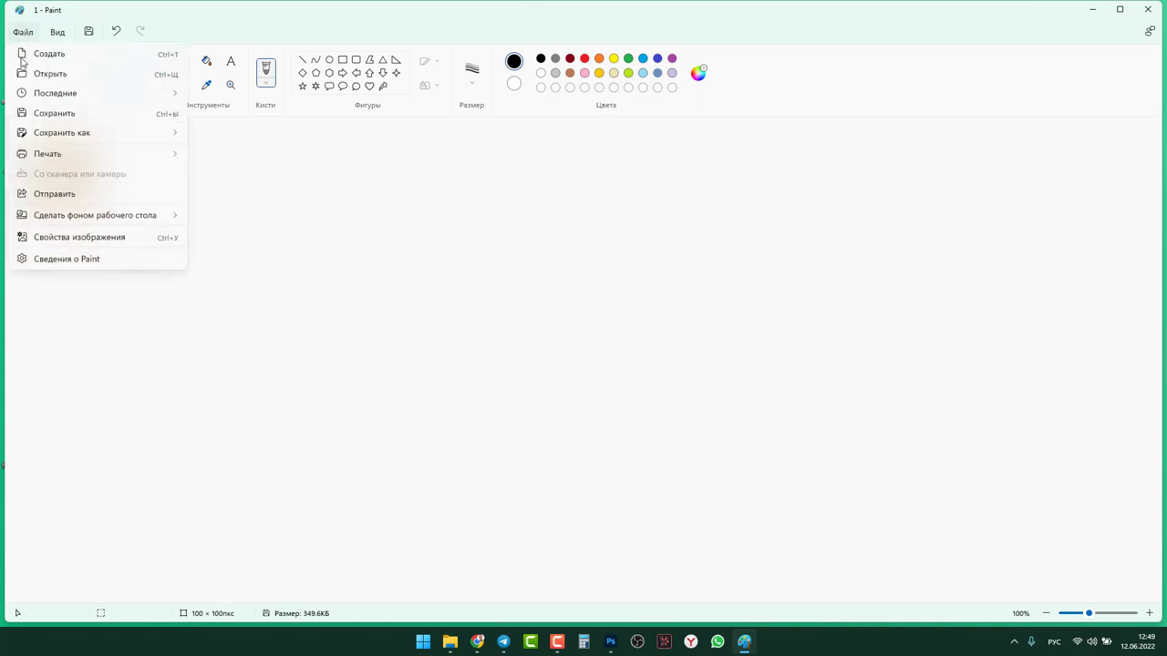
mouse_move(69, 137)
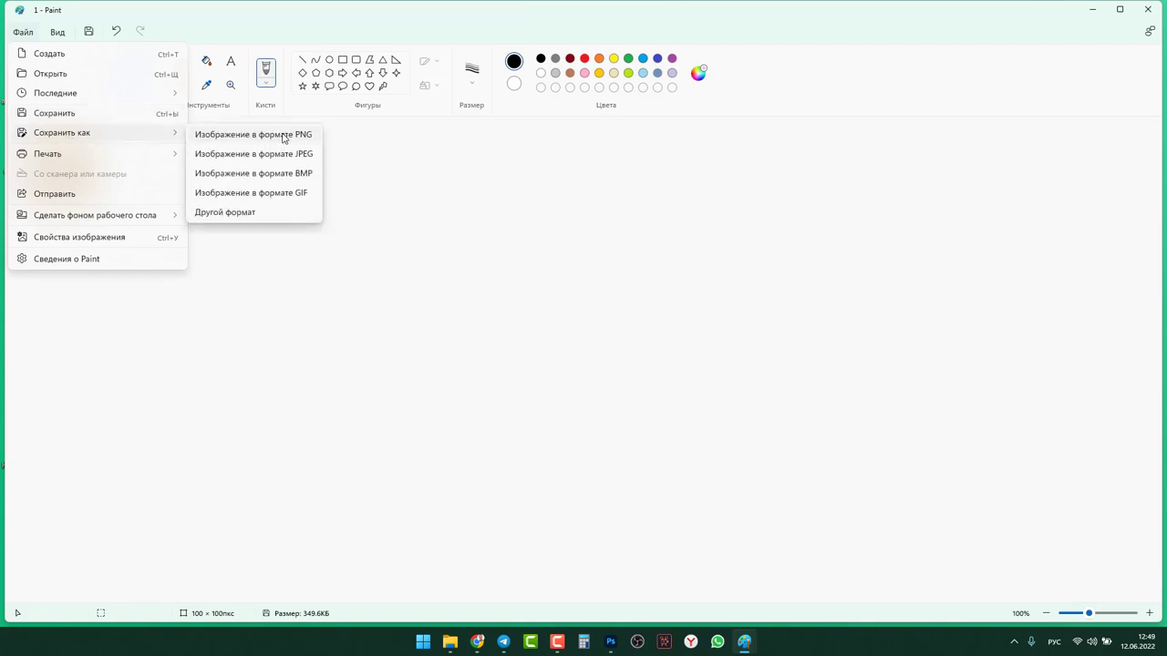
left_click(284, 138)
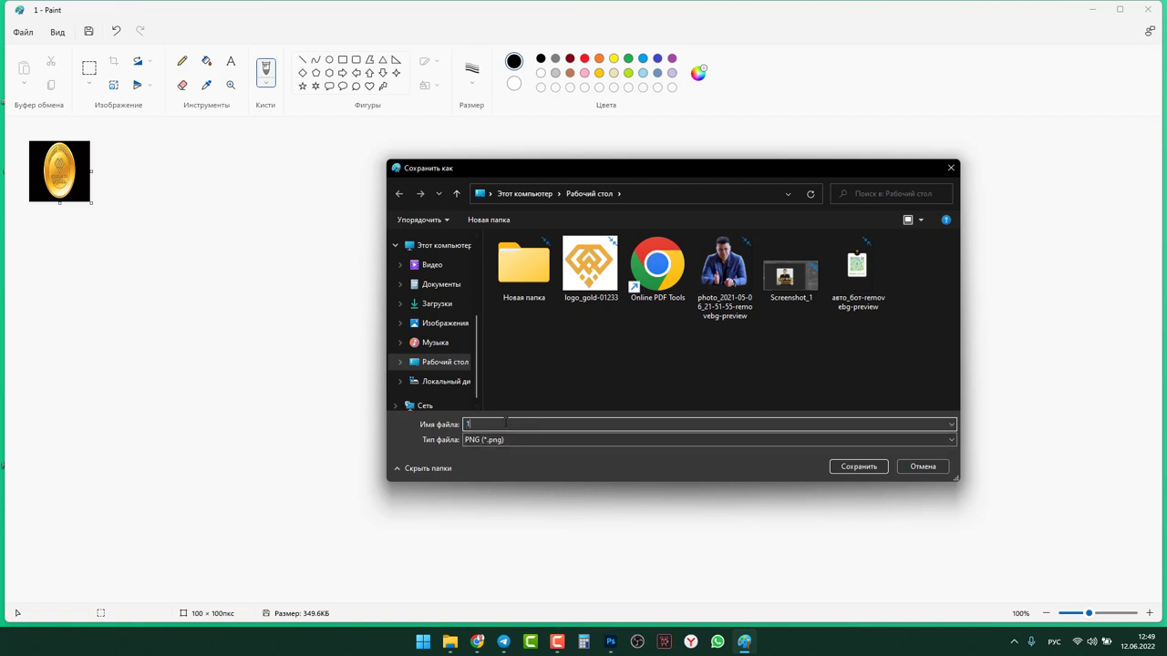
type("алоощло")
left_click(860, 470)
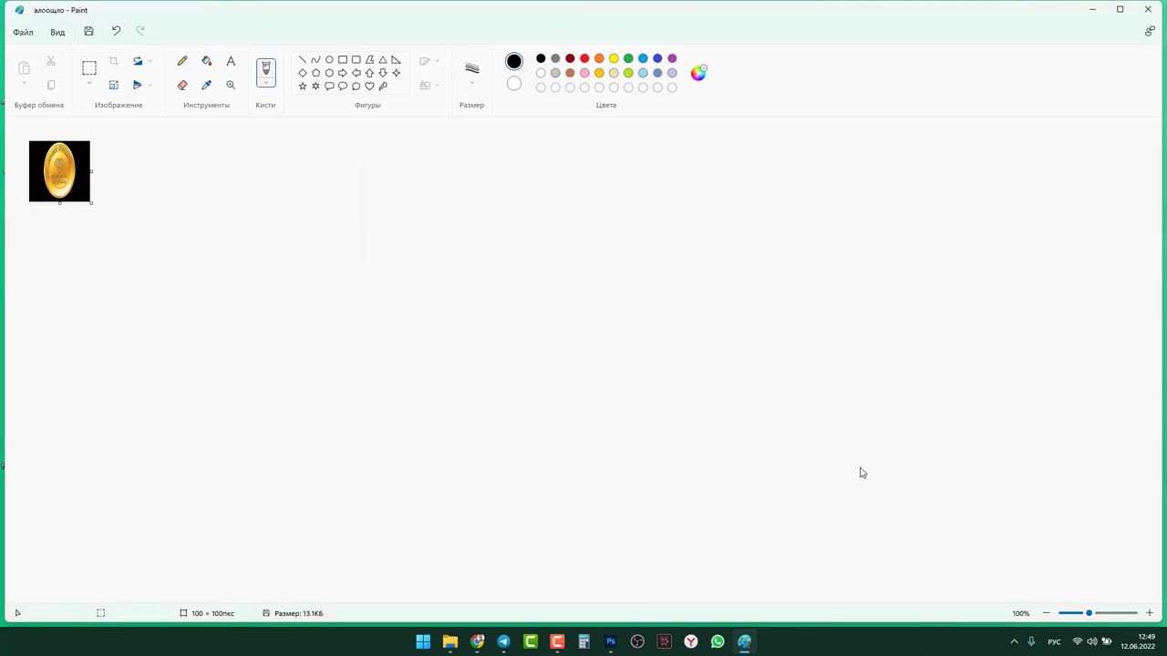
Switch from Paint to Telegram and send алоощло.png from the Рабочий стол folder to the Stickers bot as an uncompressed pack icon
left_click(1092, 10)
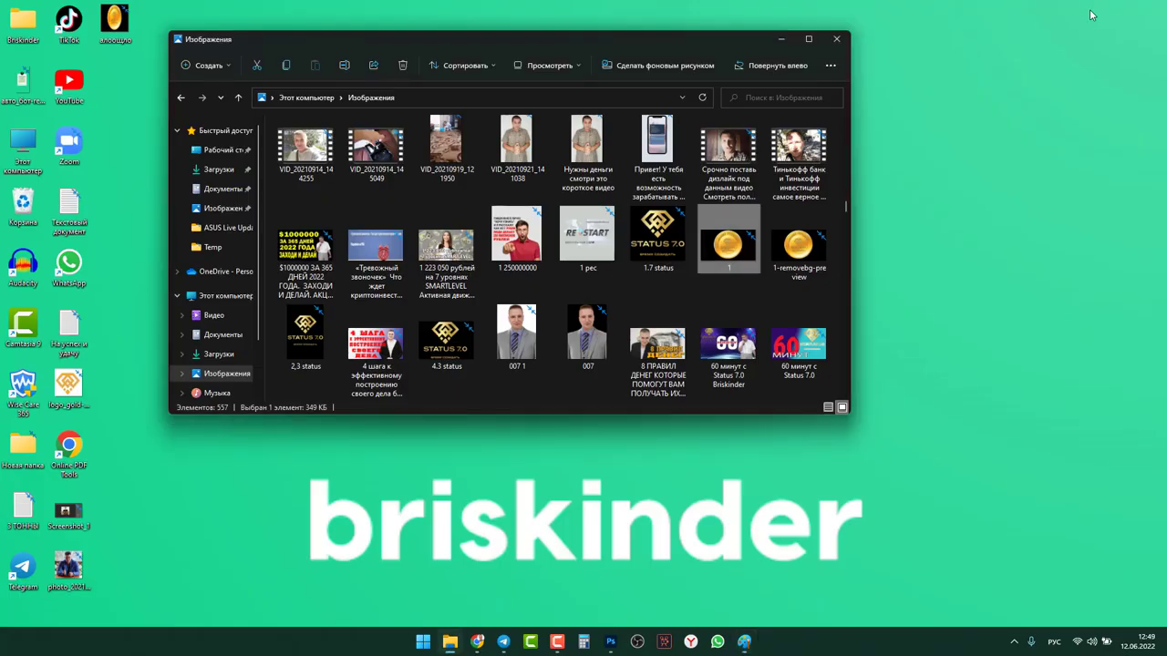
left_click(499, 649)
left_click(495, 583)
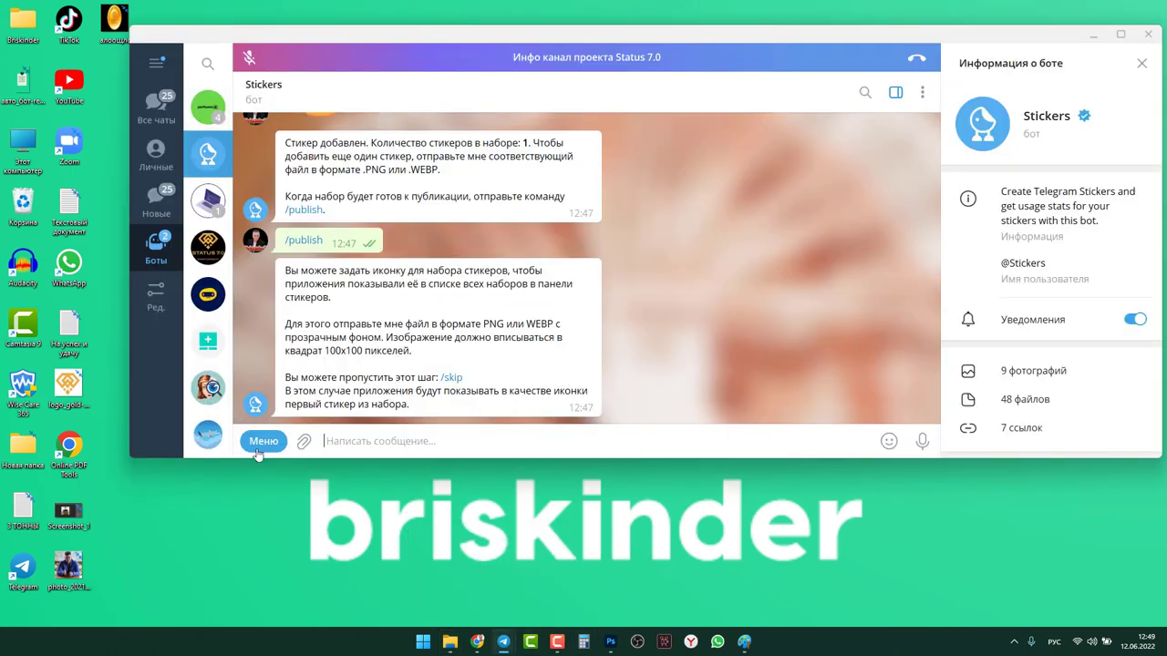
left_click(305, 443)
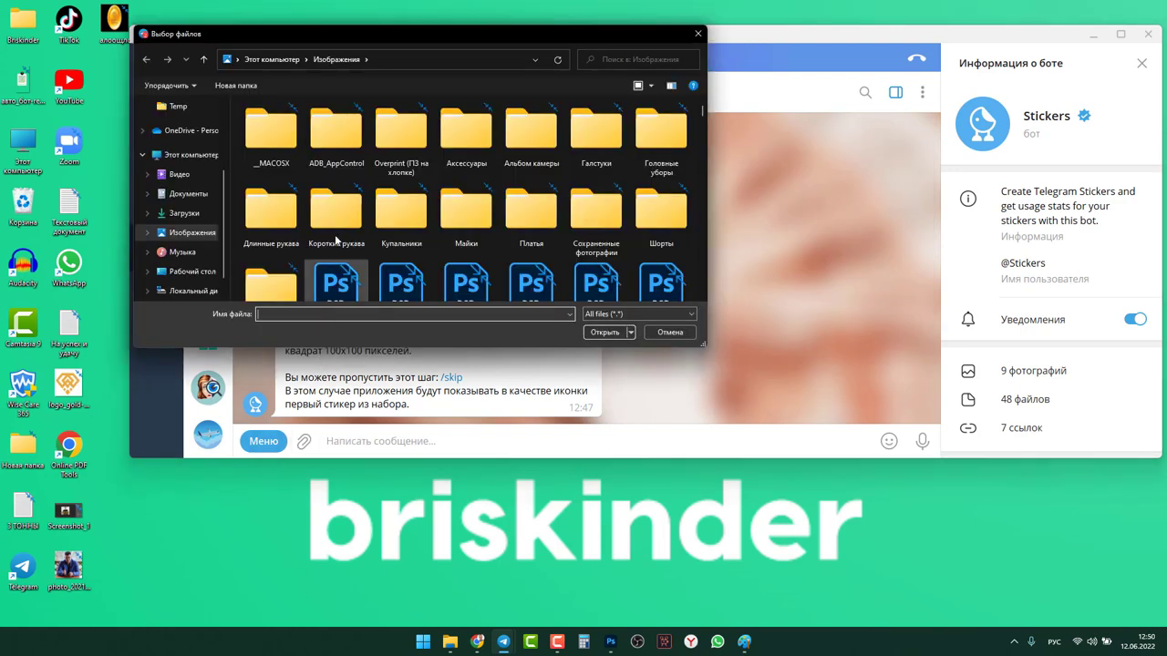
left_click(187, 272)
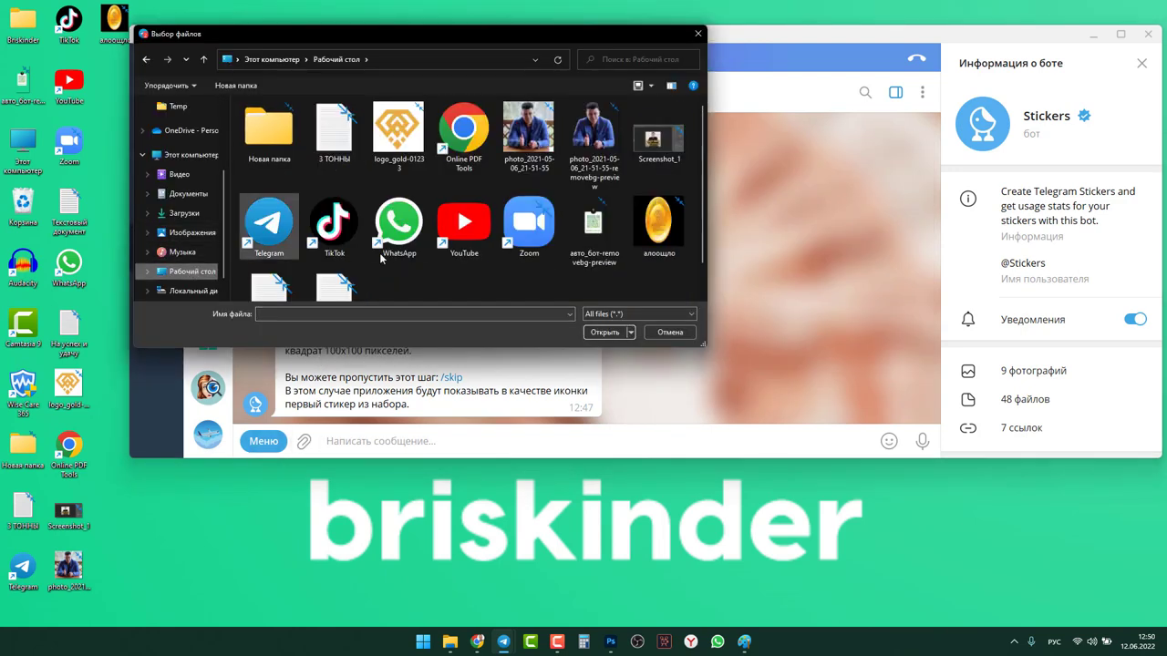
left_click(647, 230)
left_click(604, 331)
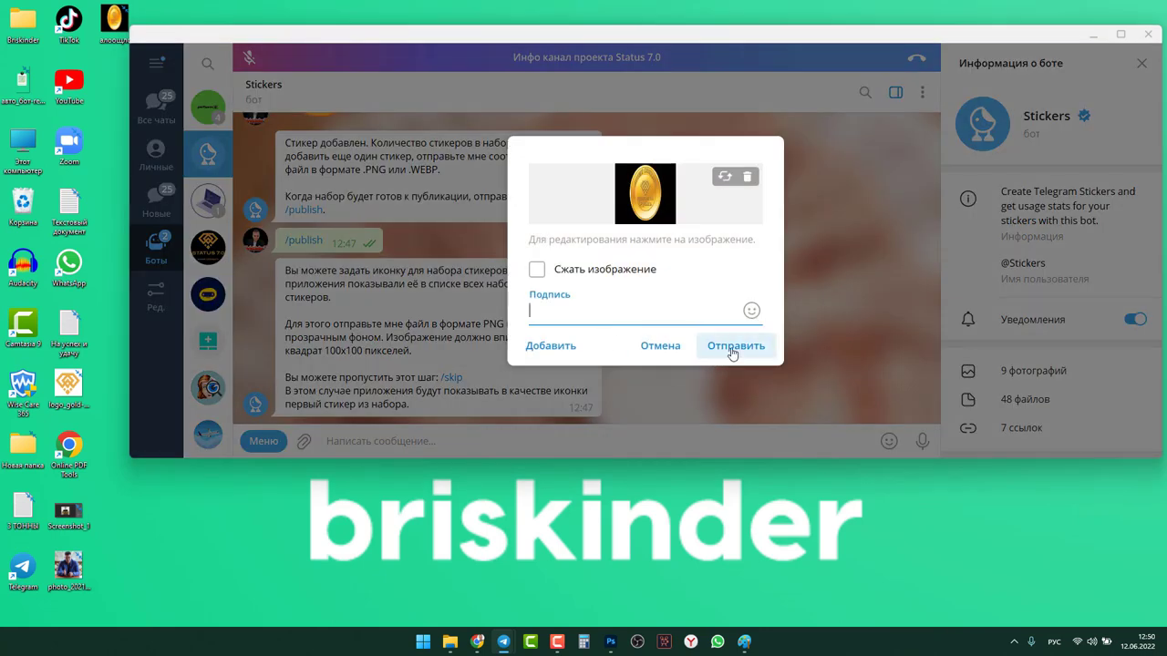
left_click(733, 350)
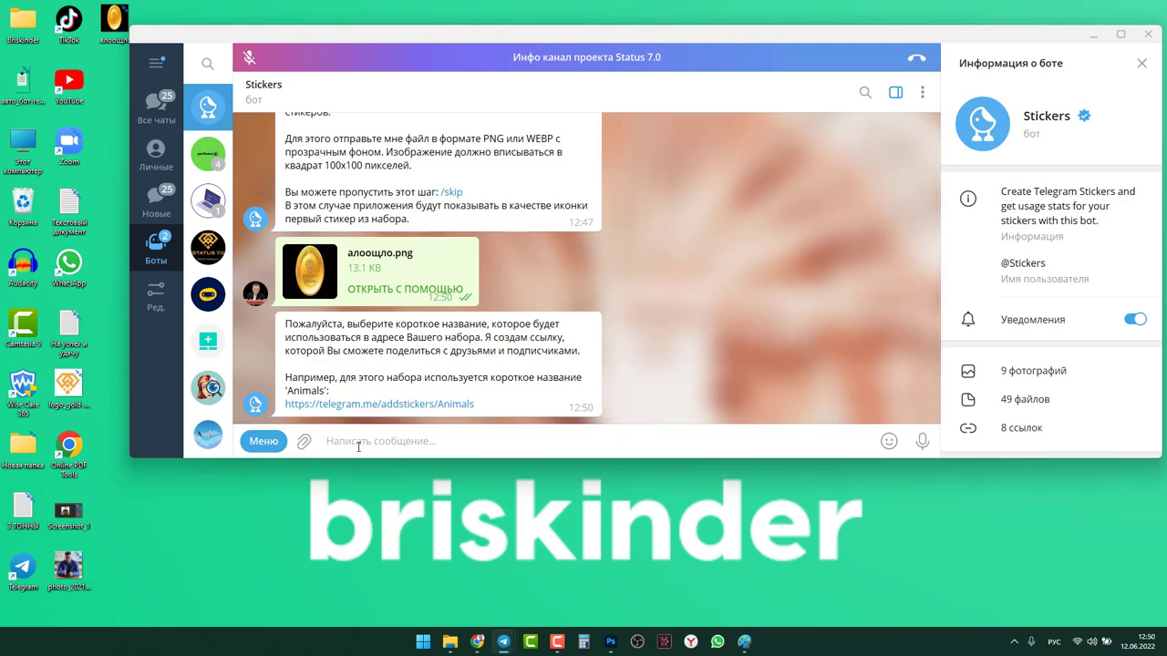
Try to set the sticker pack's short address name by sending status70 to the Stickers bot
type("ы")
key("BackSpace")
key("alt+shift")
type("status7")
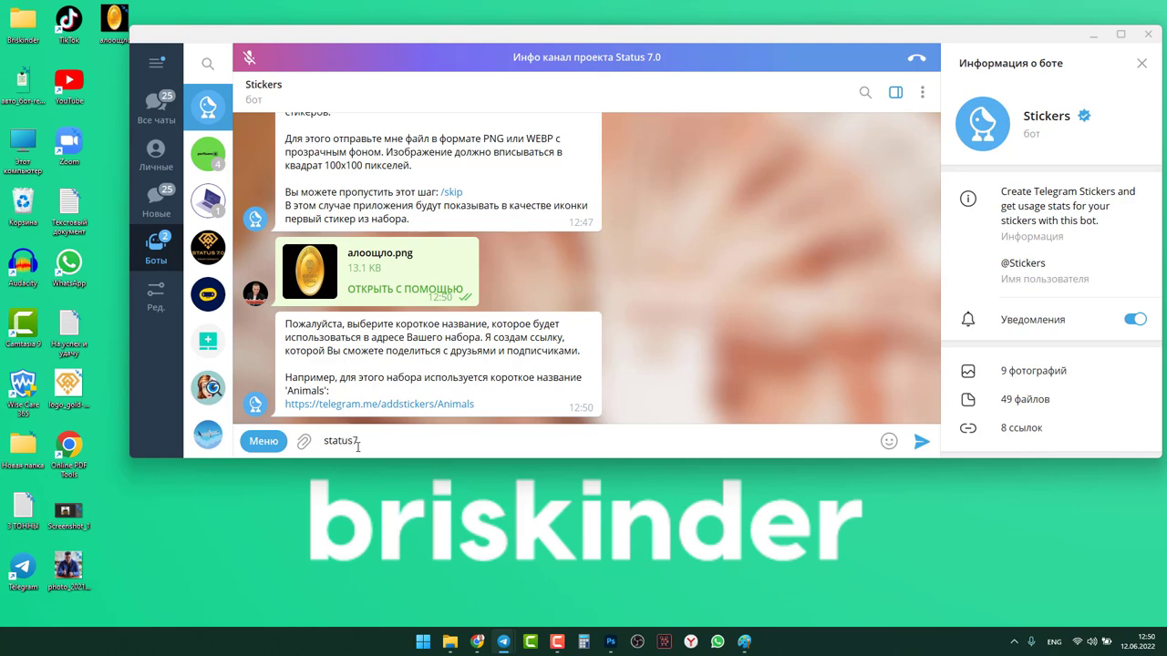
type("0")
left_click(919, 443)
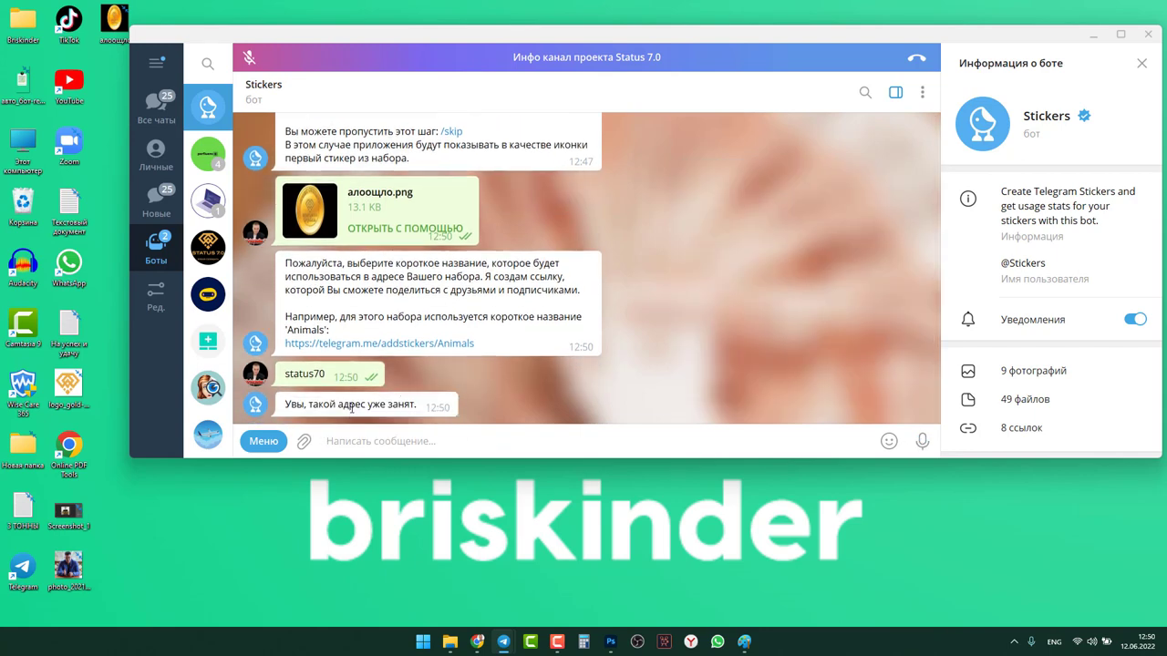
Try status7_0 as the sticker pack's short address name in the Stickers bot chat
mouse_move(346, 403)
type("sta")
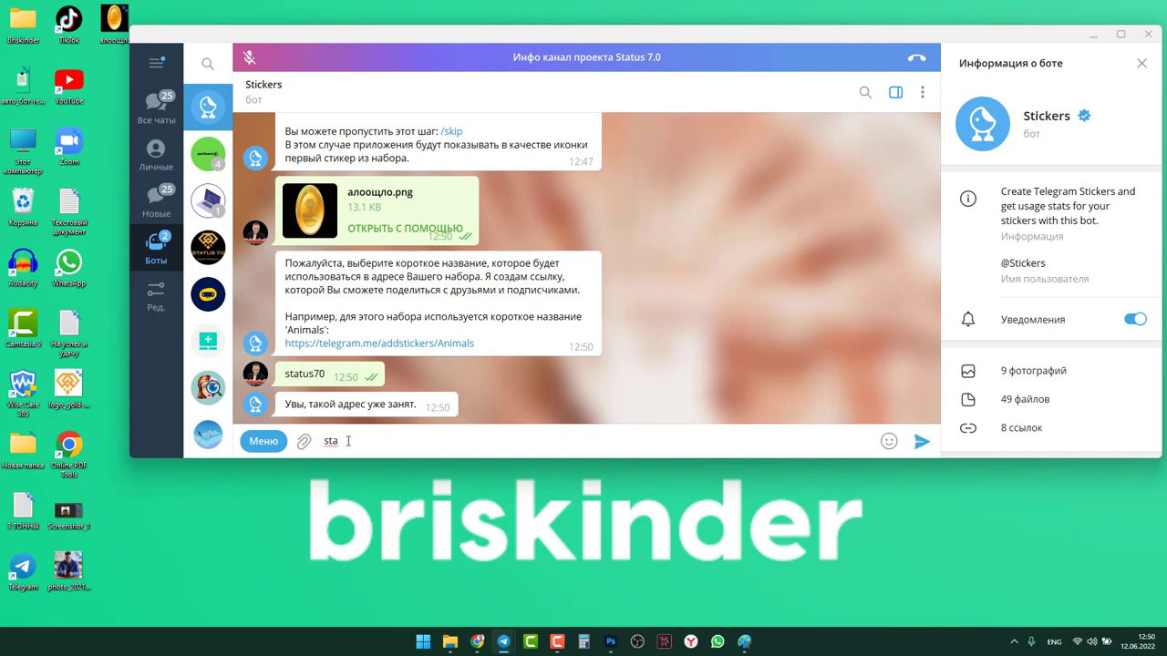
type("tus7_0")
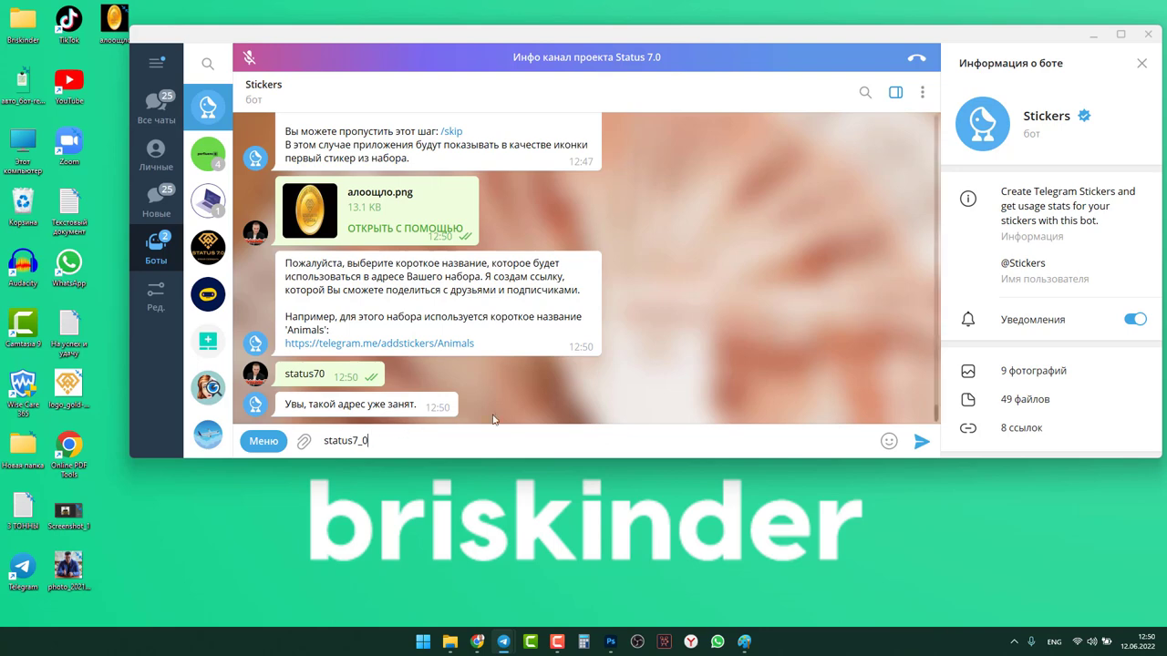
left_click(920, 444)
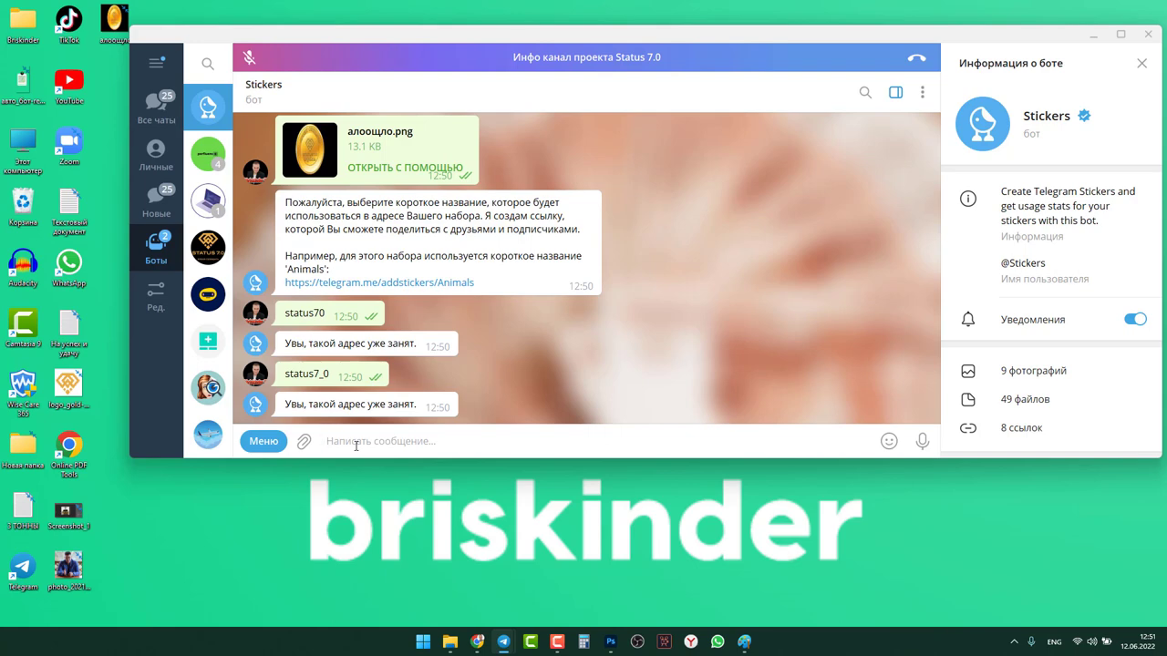
Write another short address name beginning with status7 in the message to the Stickers bot
type("stat")
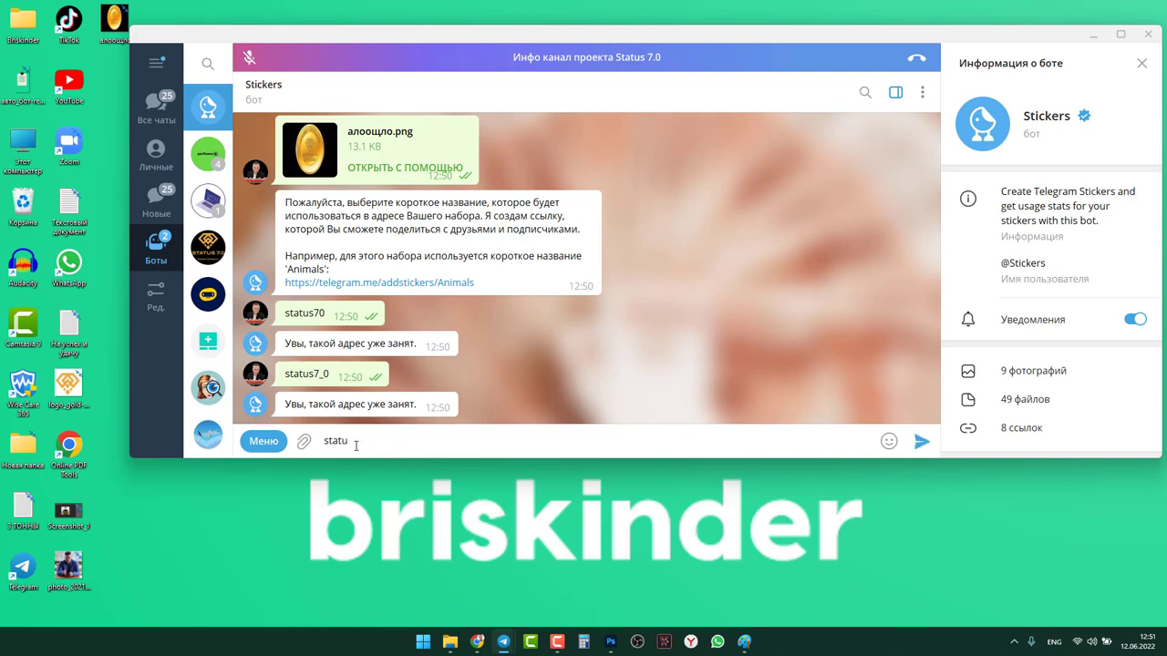
type("us7")
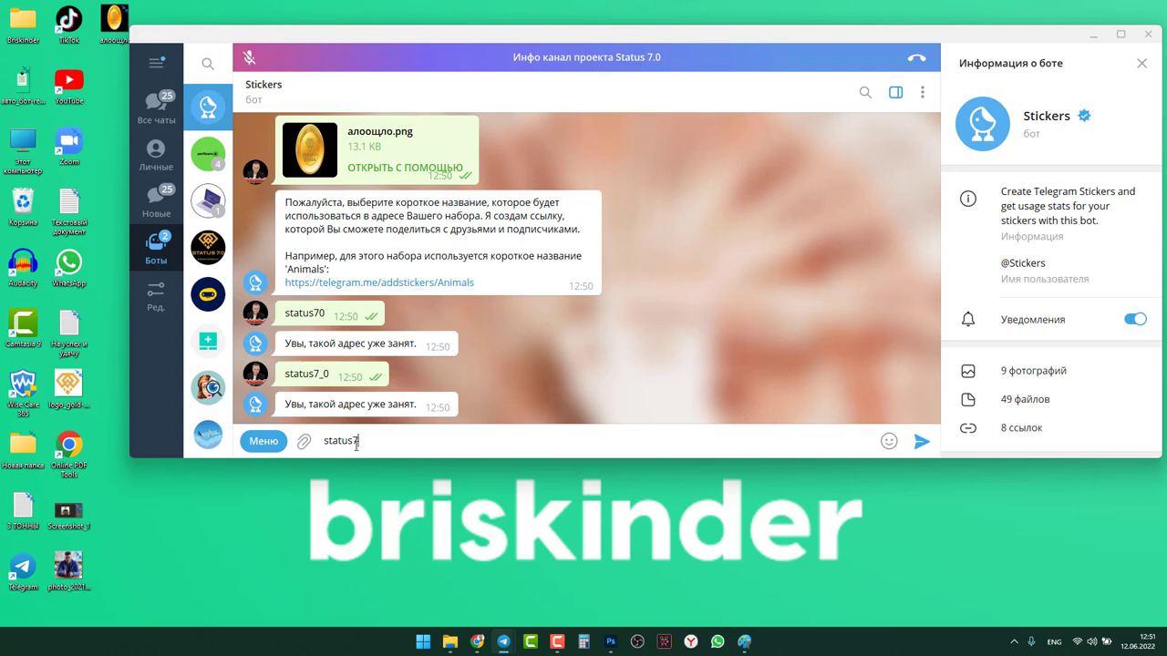